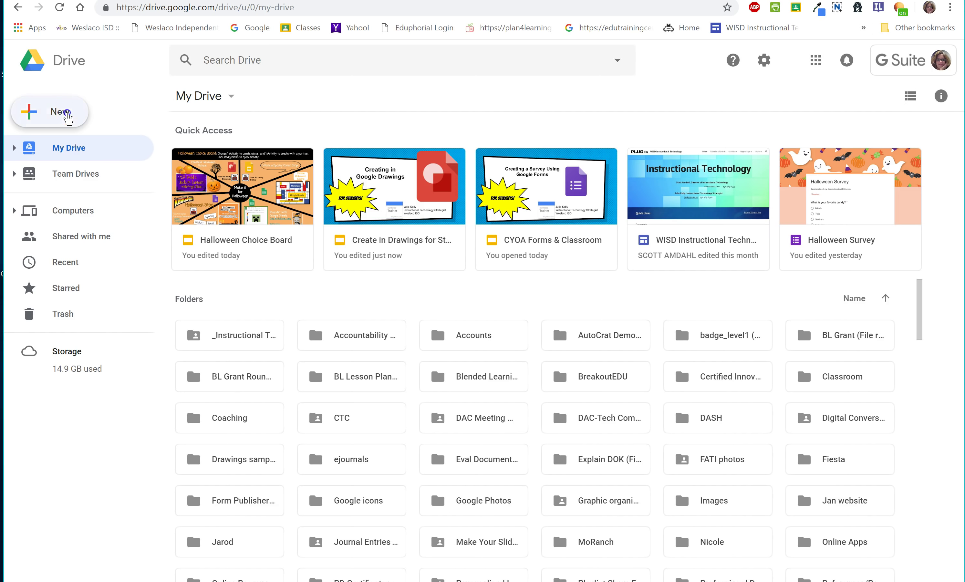
Create a new Google Drawings file from Google Drive's New > More menu
{"action": "left_click", "coordinate": [65, 114]}
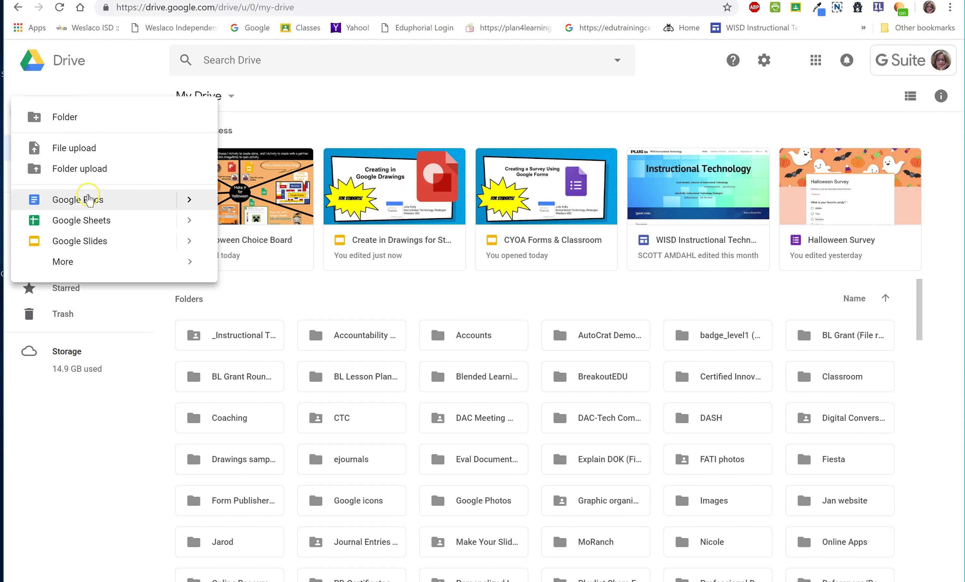
{"action": "mouse_move", "coordinate": [64, 263]}
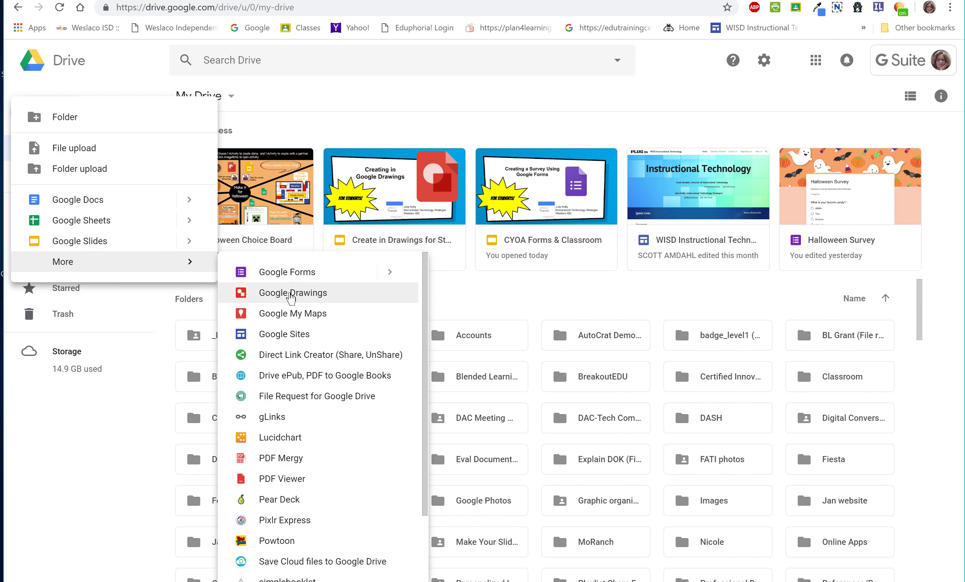
{"action": "left_click", "coordinate": [286, 293]}
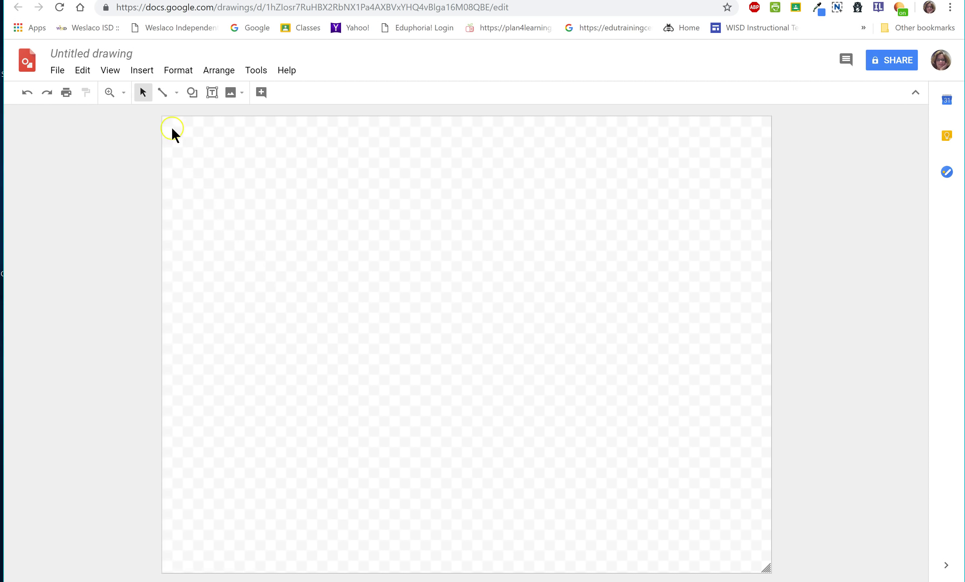
Rename the untitled drawing to 'Happy Birthday pic'
{"action": "left_click", "coordinate": [133, 54]}
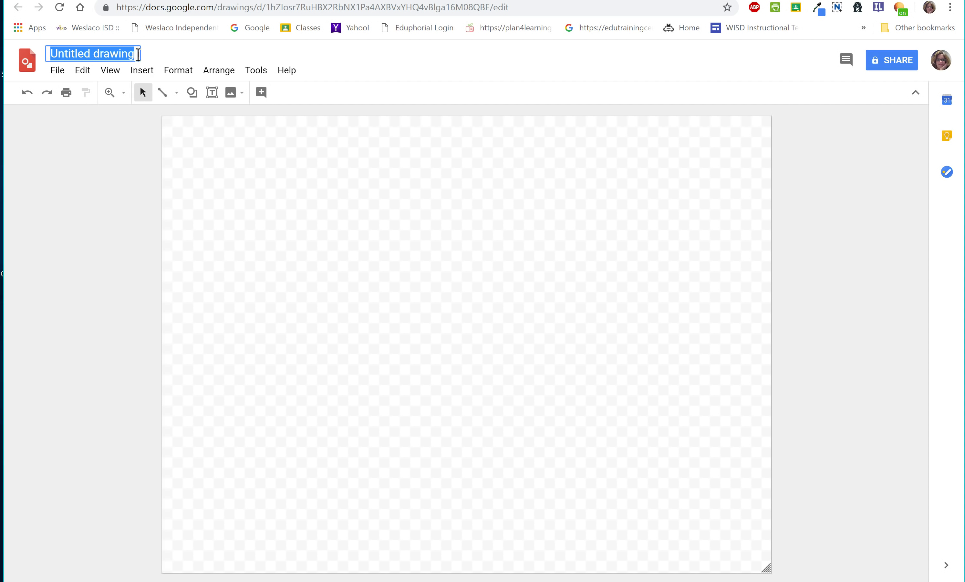
{"action": "type", "text": "Happ"}
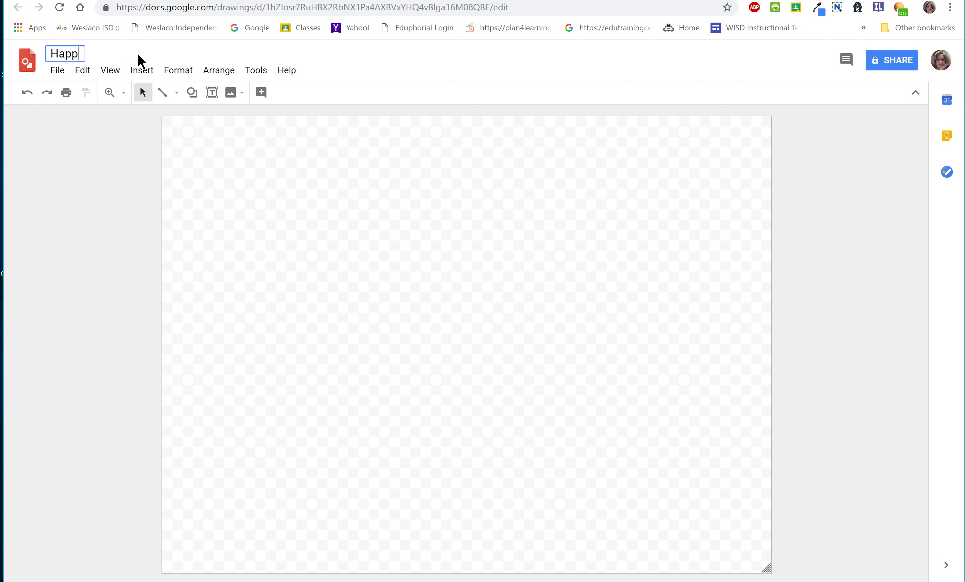
{"action": "type", "text": "y Birthday"}
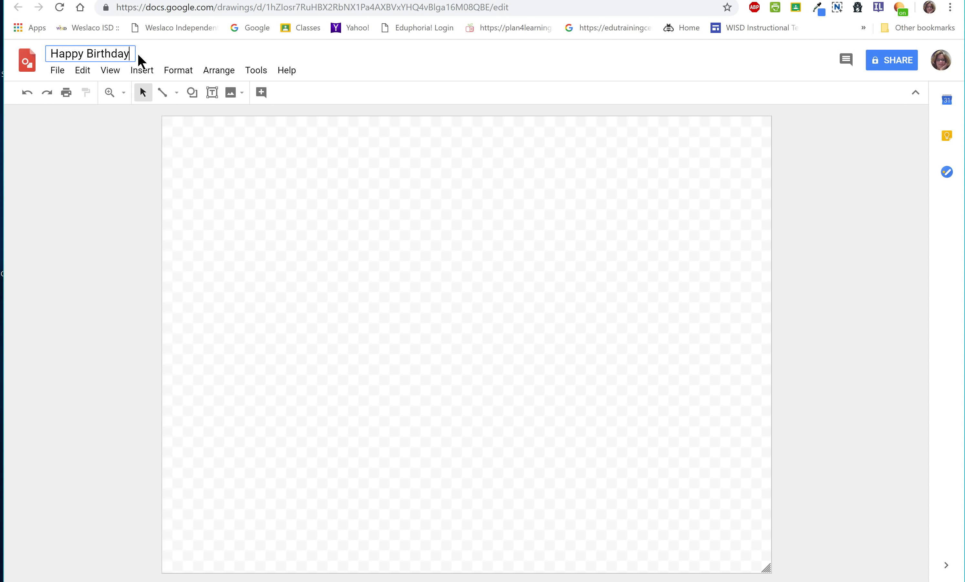
{"action": "type", "text": " picrue"}
{"action": "left_click", "coordinate": [234, 204]}
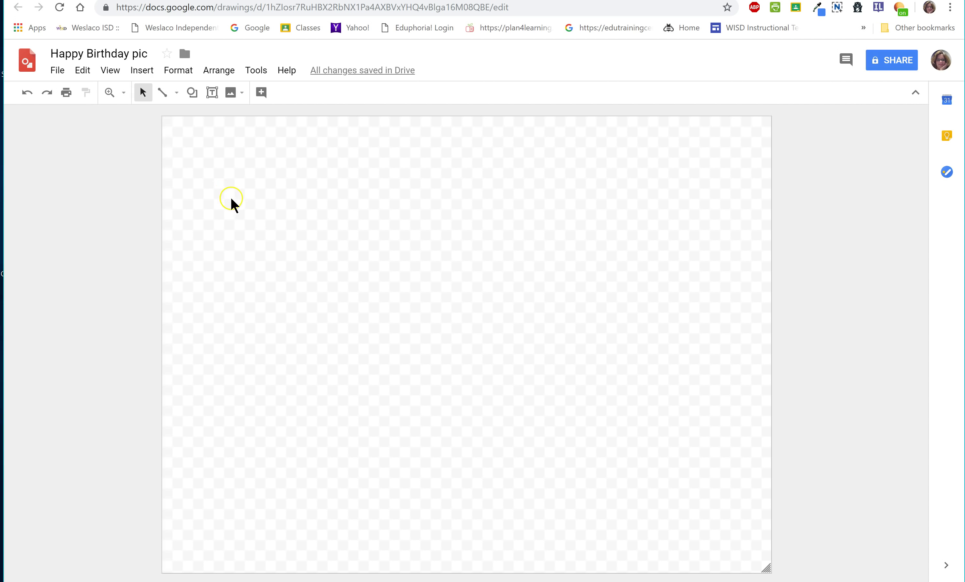
Set the page to a custom 8 × 8 inch square in Page setup
{"action": "left_click", "coordinate": [57, 71]}
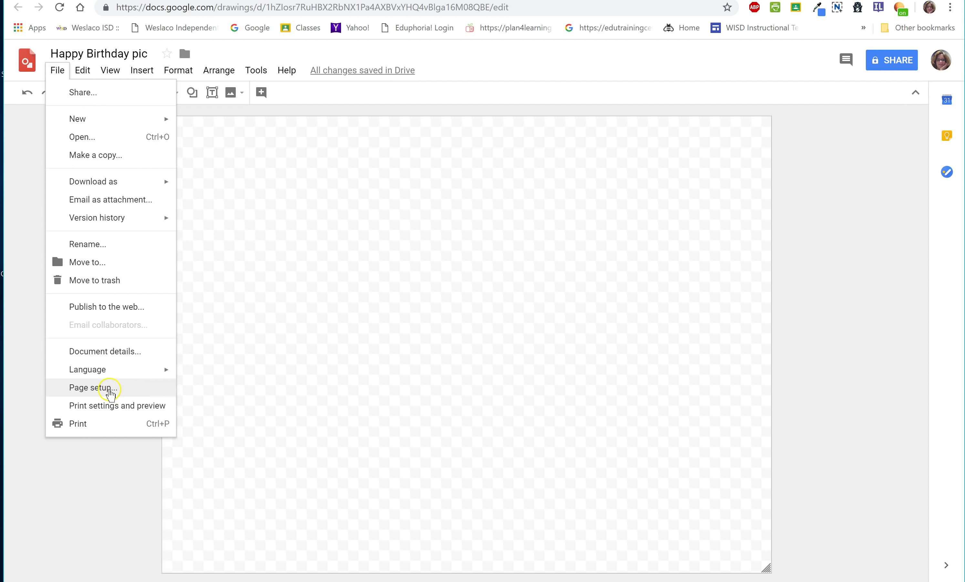
{"action": "left_click", "coordinate": [109, 387]}
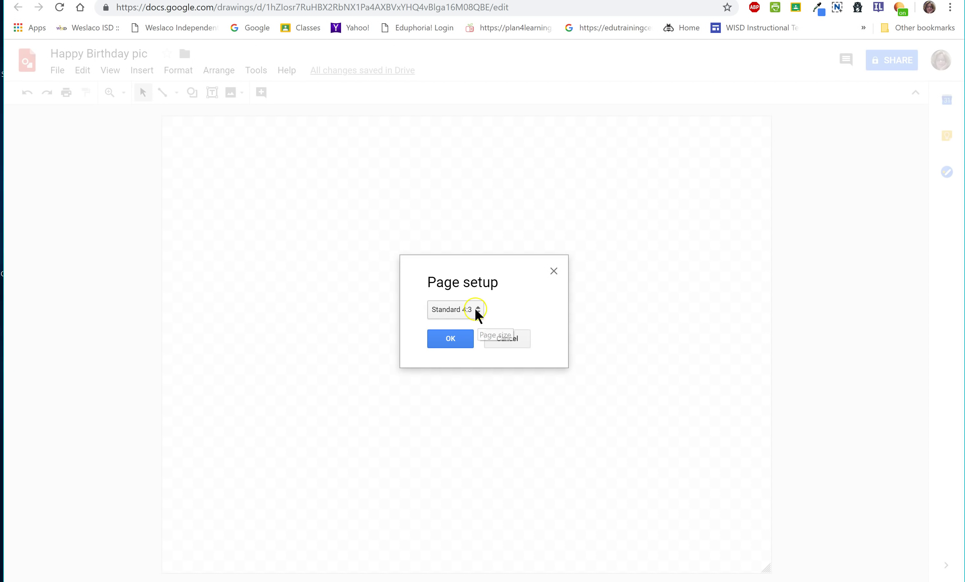
{"action": "left_click", "coordinate": [475, 309]}
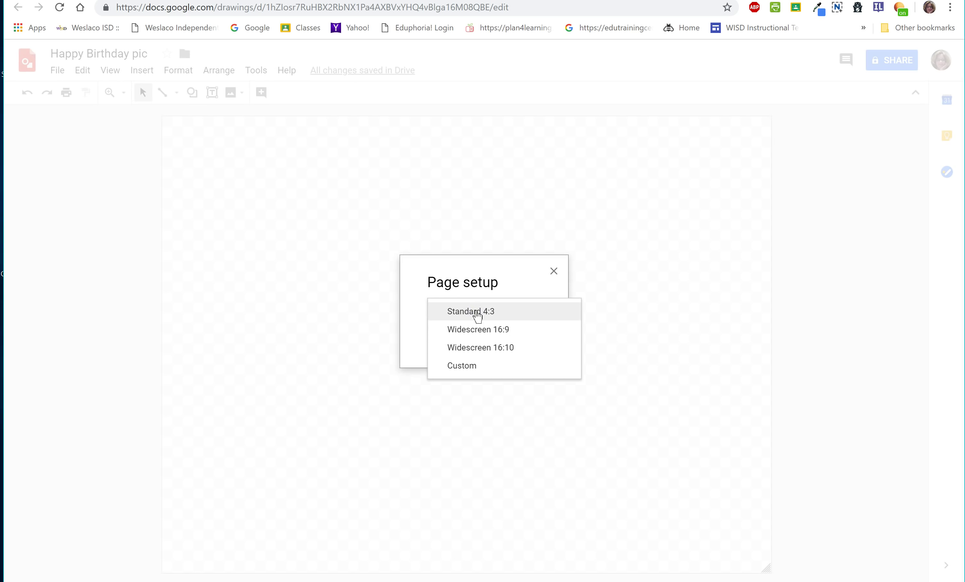
{"action": "left_click", "coordinate": [466, 369]}
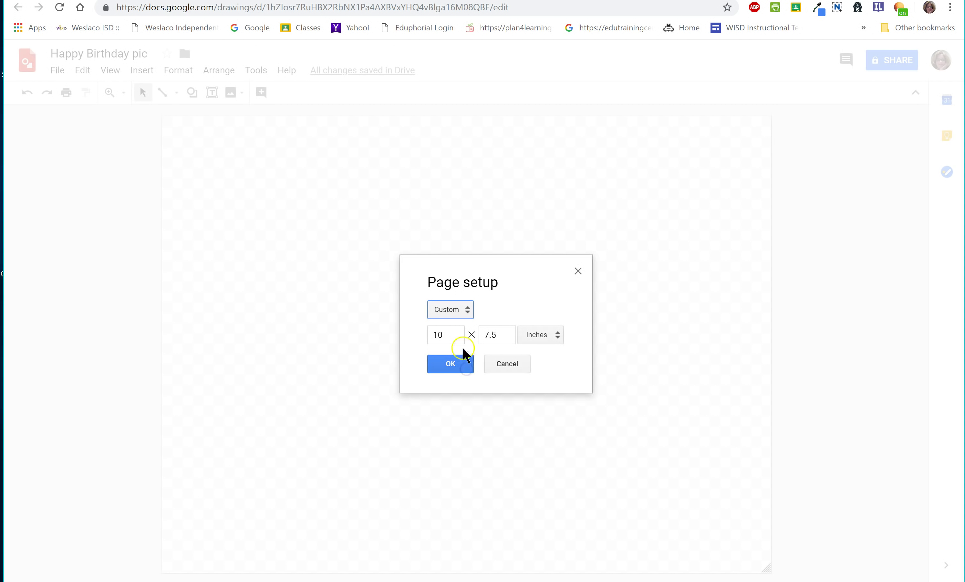
{"action": "double_click", "coordinate": [436, 334]}
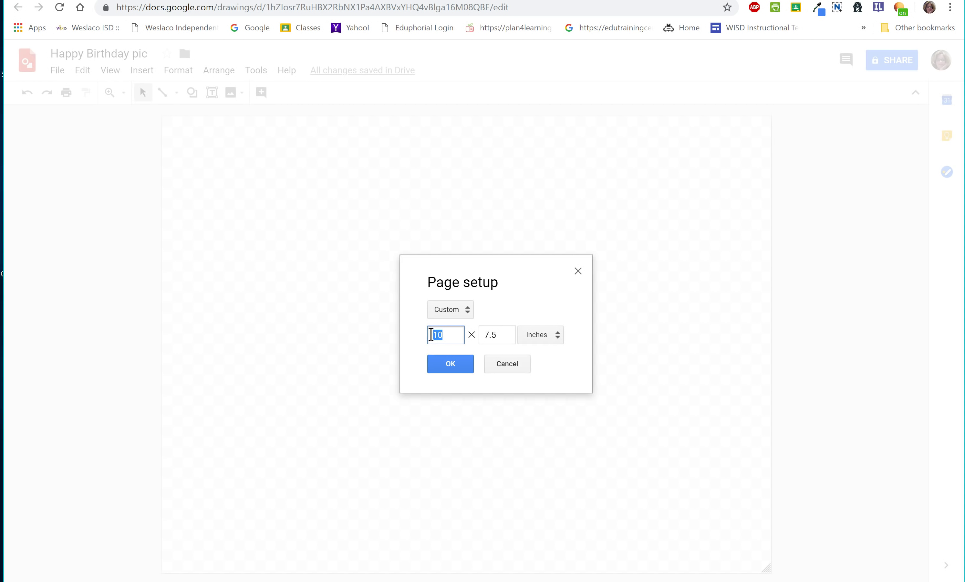
{"action": "type", "text": "8"}
{"action": "double_click", "coordinate": [488, 335]}
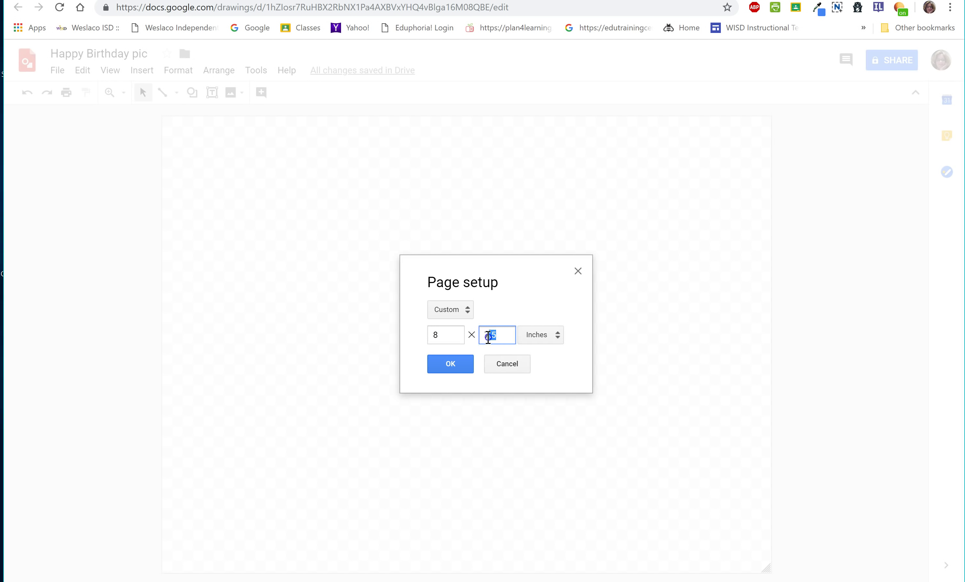
{"action": "type", "text": "8"}
{"action": "left_click", "coordinate": [557, 336]}
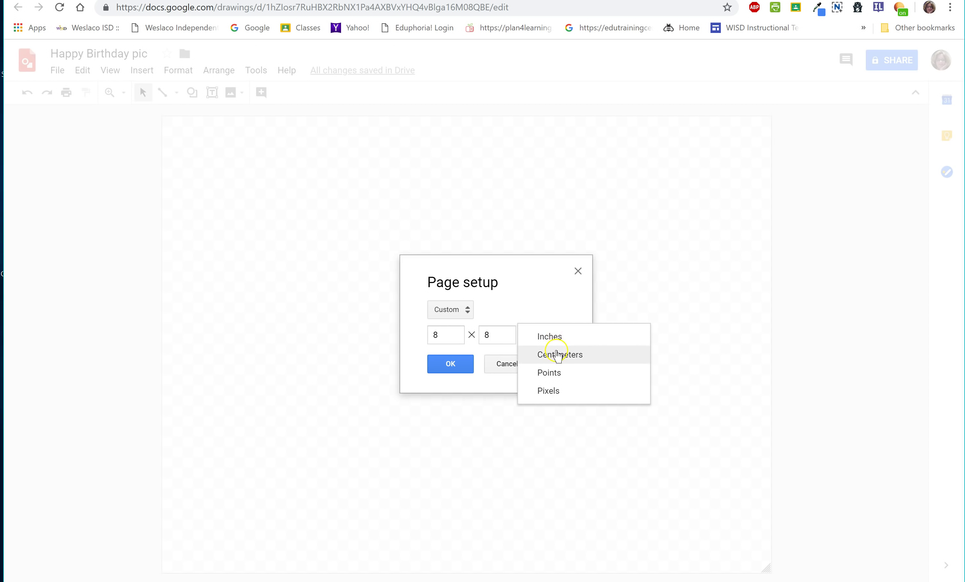
{"action": "left_click", "coordinate": [531, 362]}
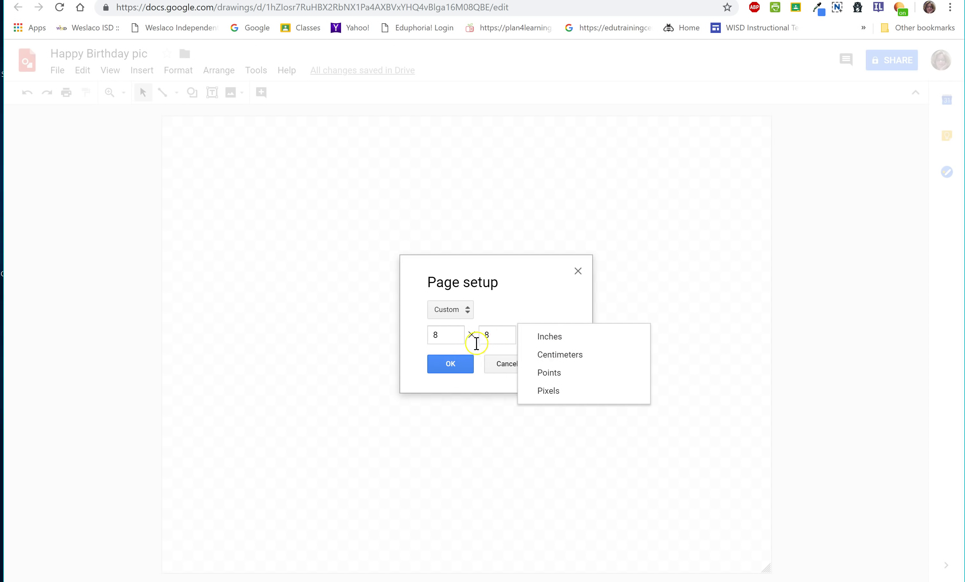
{"action": "left_click", "coordinate": [449, 376]}
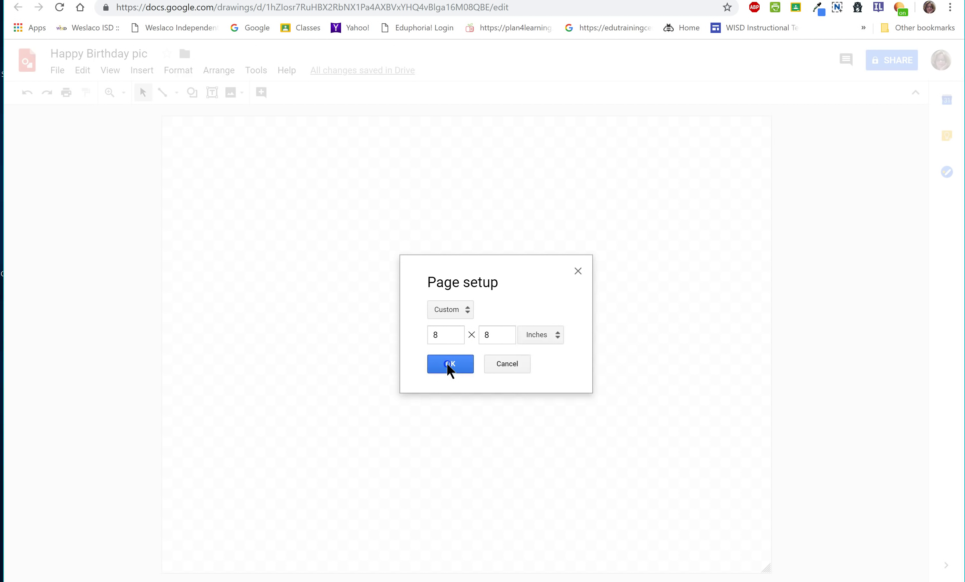
{"action": "left_click", "coordinate": [448, 367]}
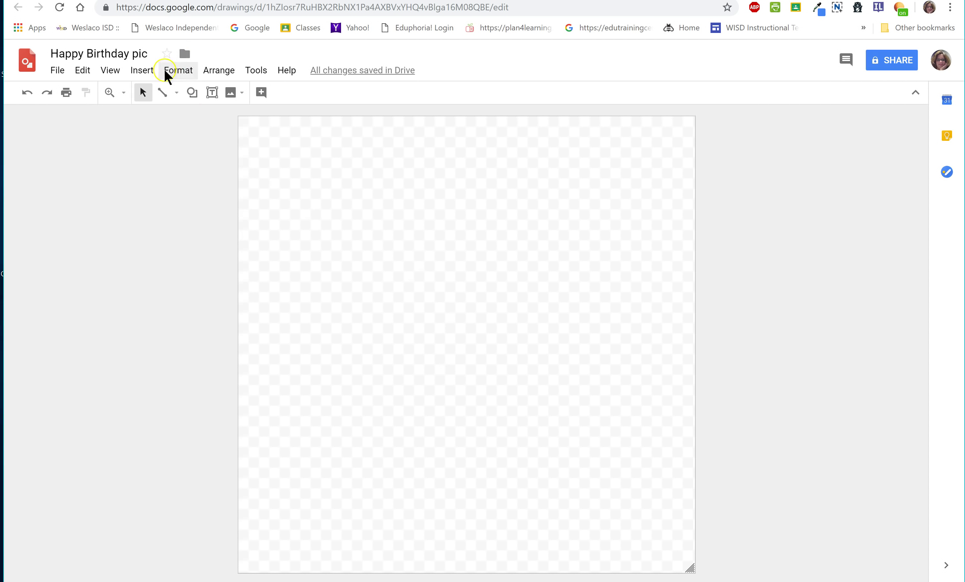
Insert word art reading 'Happy Birthday' onto the canvas
{"action": "left_click", "coordinate": [141, 71]}
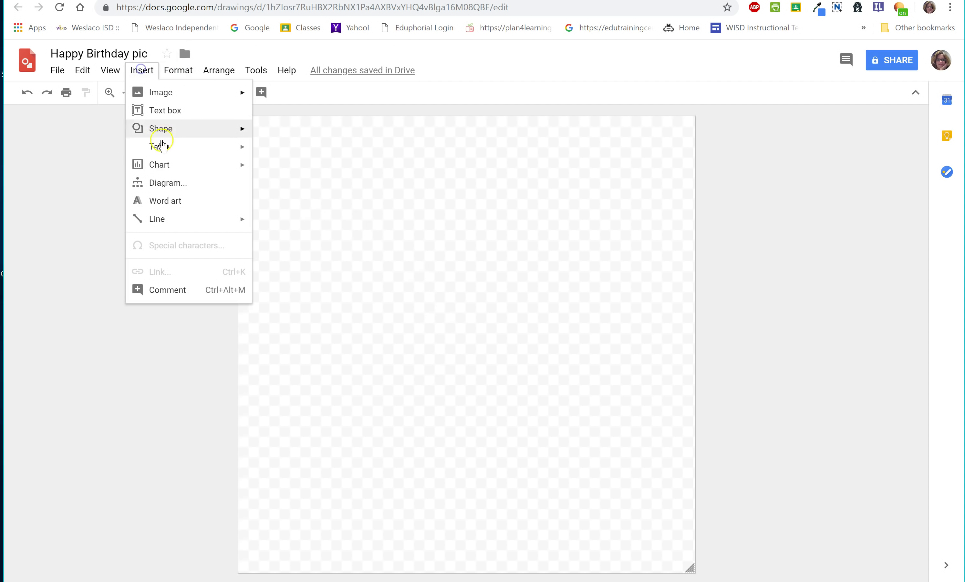
{"action": "left_click", "coordinate": [172, 203]}
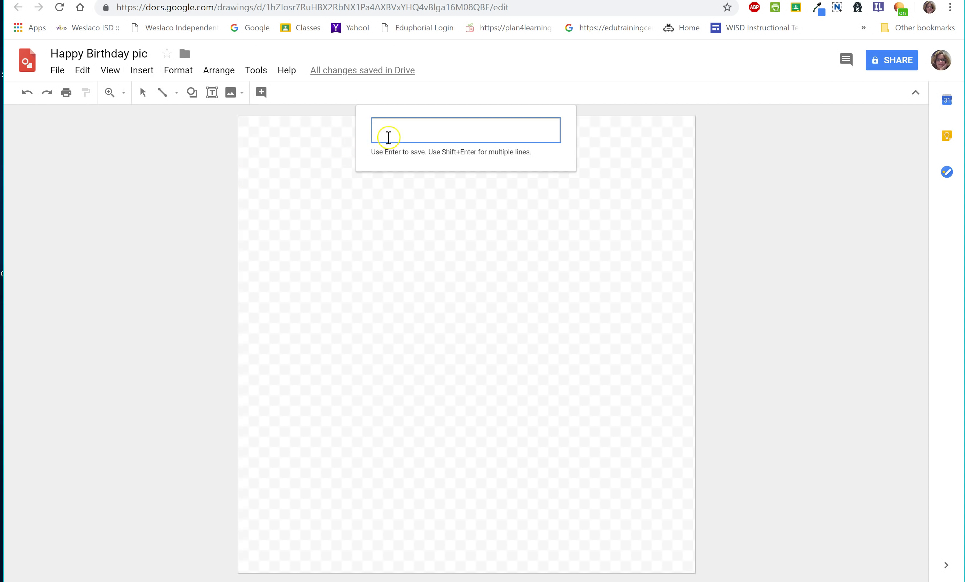
{"action": "left_click", "coordinate": [389, 136]}
{"action": "type", "text": "Happy Birthday"}
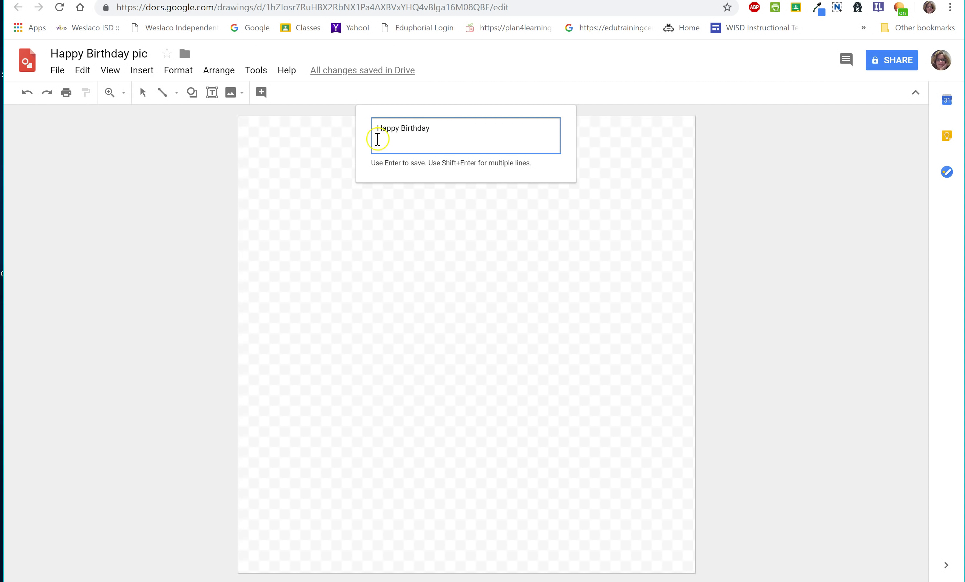
{"action": "left_click", "coordinate": [434, 136]}
{"action": "key", "text": "Return"}
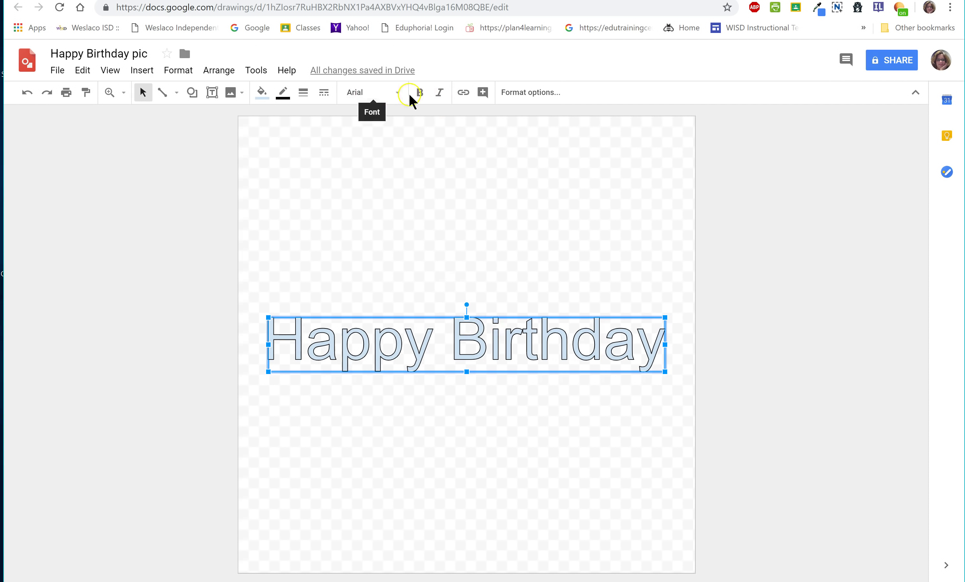
Try Architects Daughter, Barrio and Bungee Shade fonts, settle on Chewy, and move the word art up near the top
{"action": "left_click", "coordinate": [397, 93]}
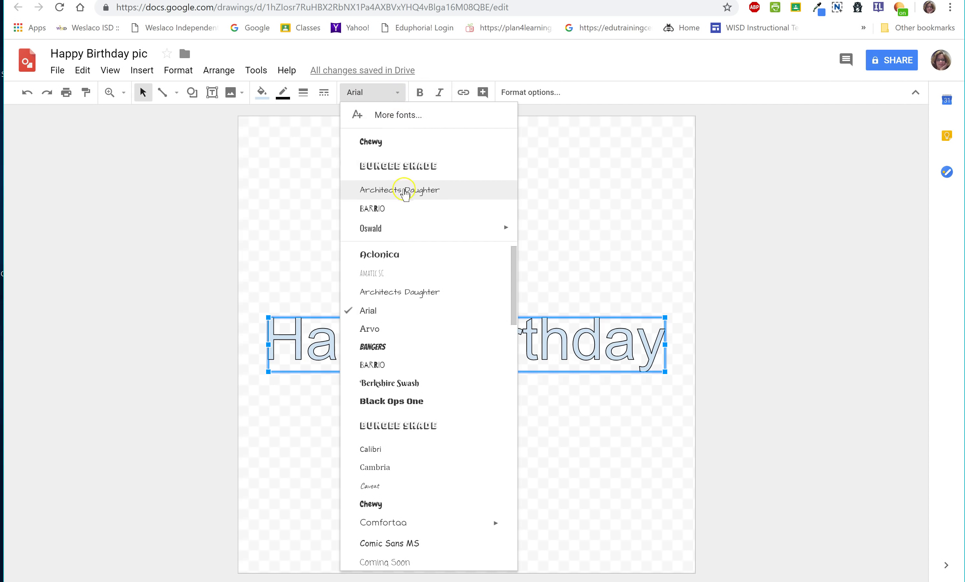
{"action": "left_click", "coordinate": [405, 190]}
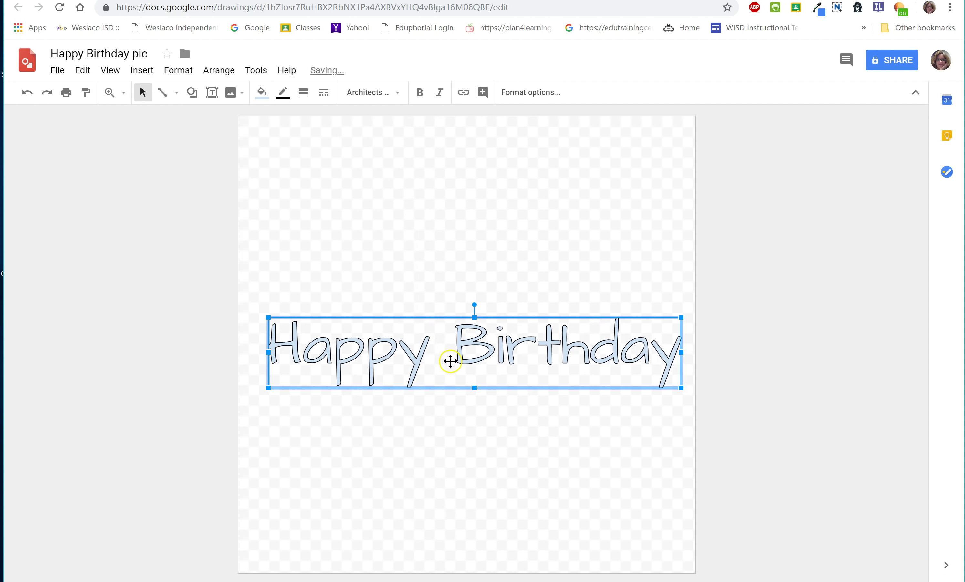
{"action": "left_click", "coordinate": [396, 93]}
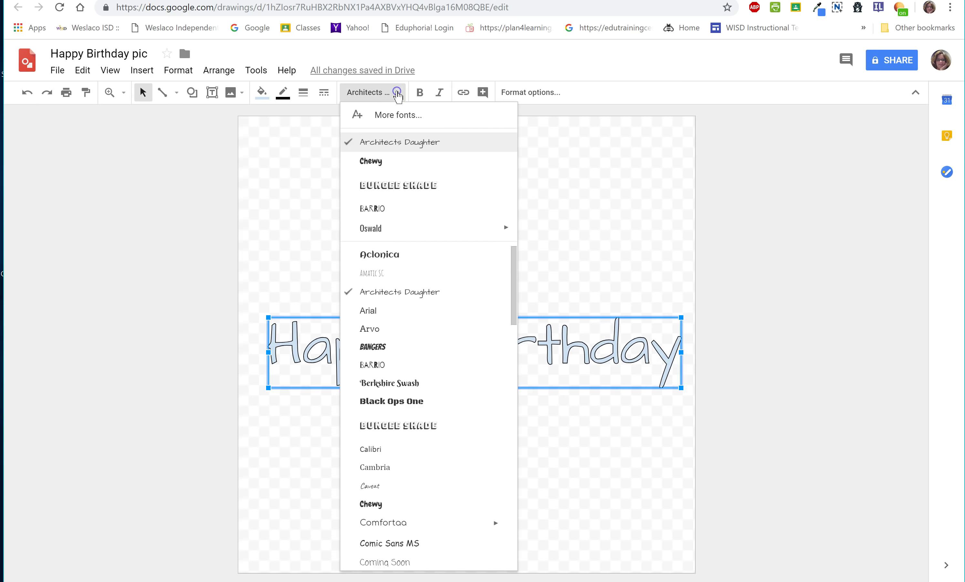
{"action": "left_click", "coordinate": [378, 209]}
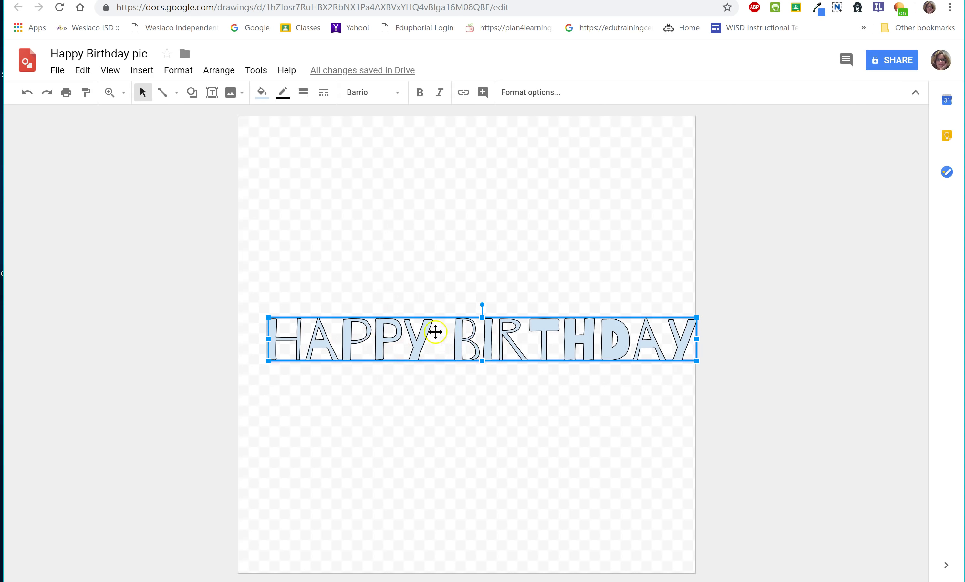
{"action": "left_click", "coordinate": [397, 92]}
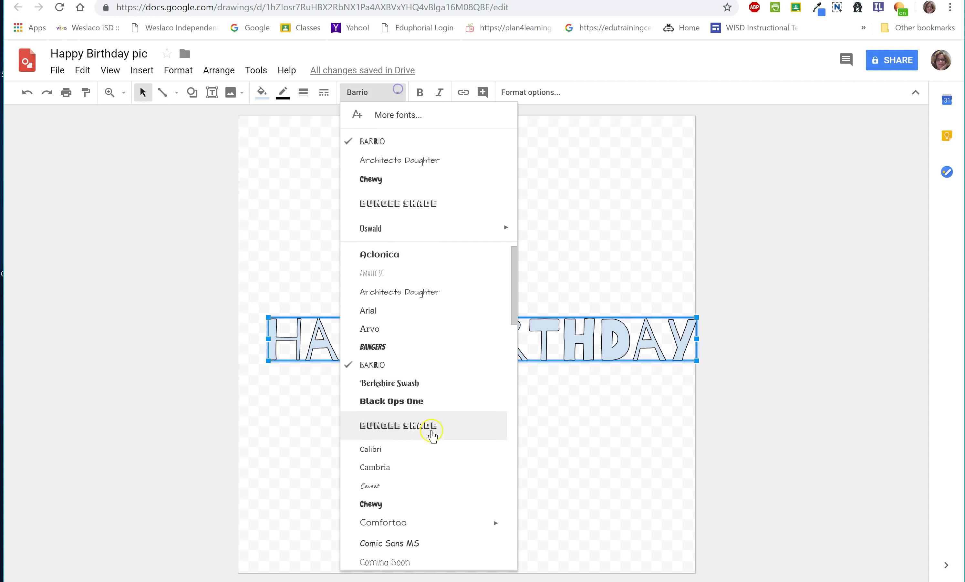
{"action": "left_click", "coordinate": [412, 426]}
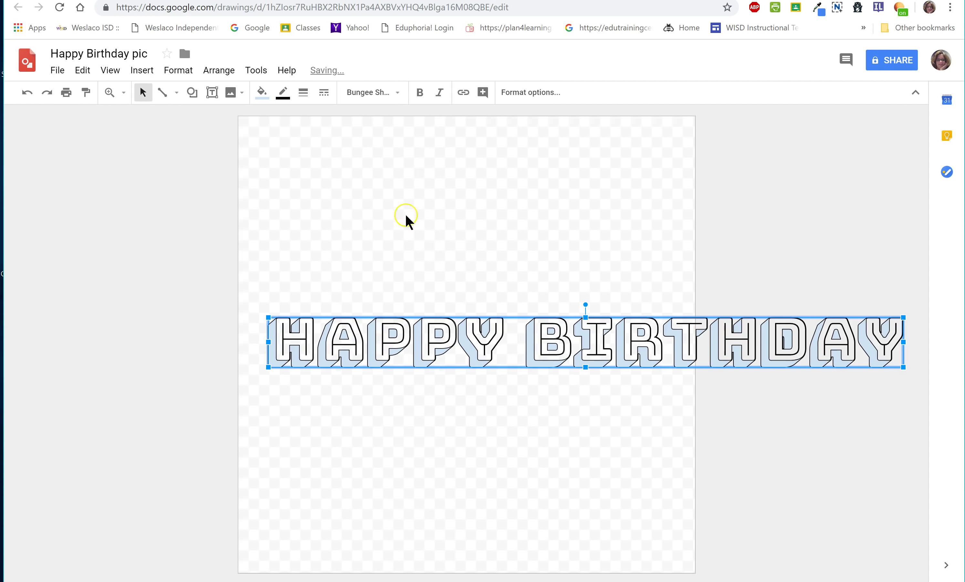
{"action": "left_click", "coordinate": [397, 94]}
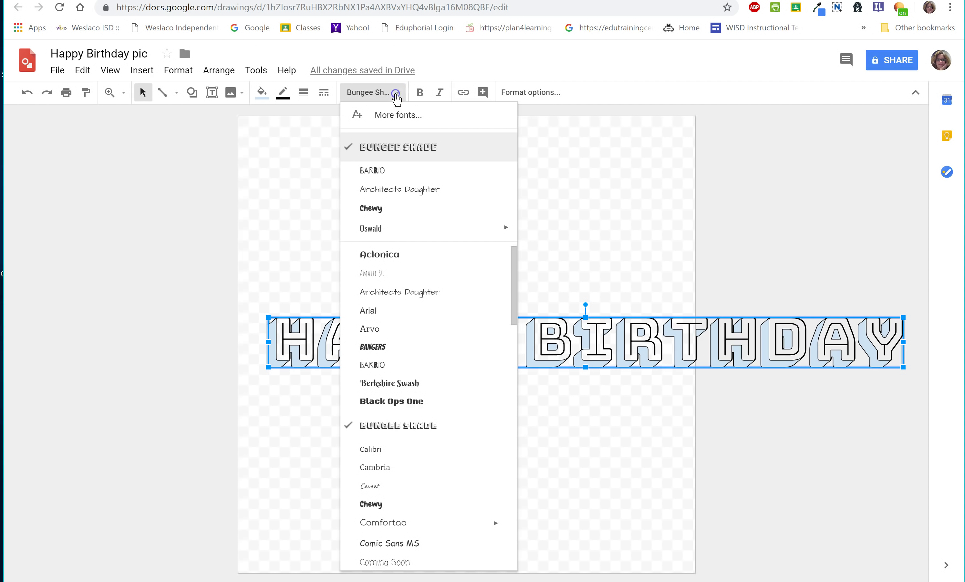
{"action": "left_click", "coordinate": [372, 212]}
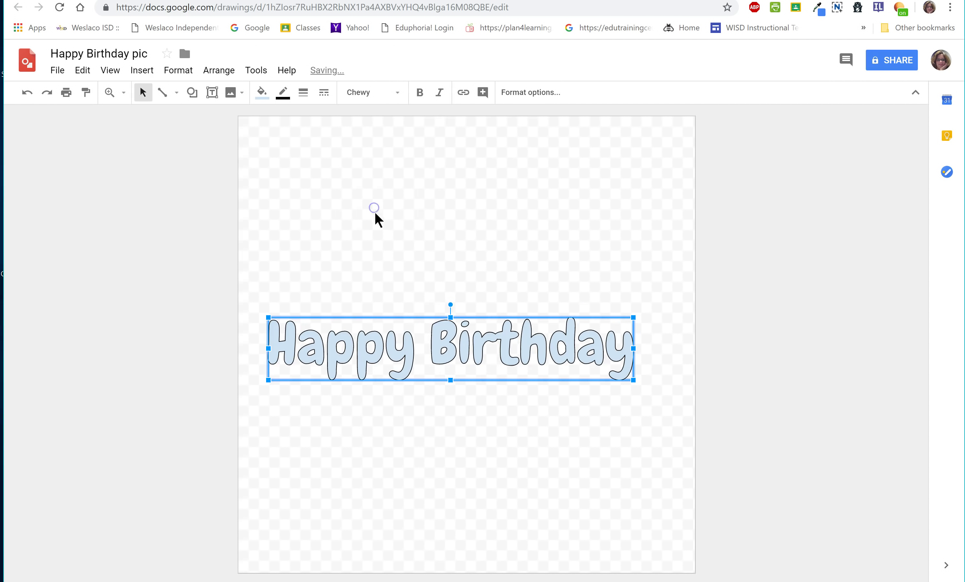
{"action": "left_click_drag", "start_coordinate": [421, 321], "coordinate": [441, 162]}
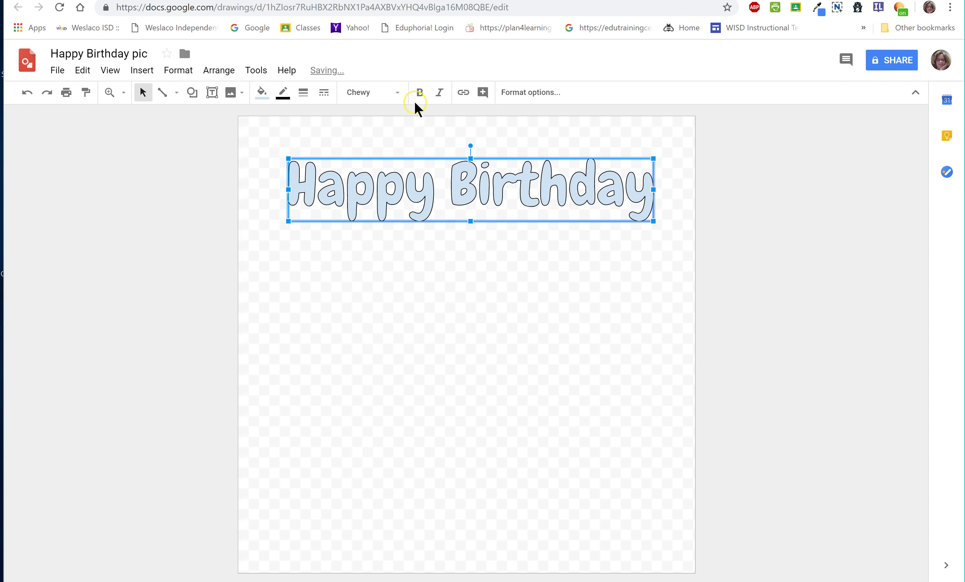
{"action": "left_click", "coordinate": [398, 93]}
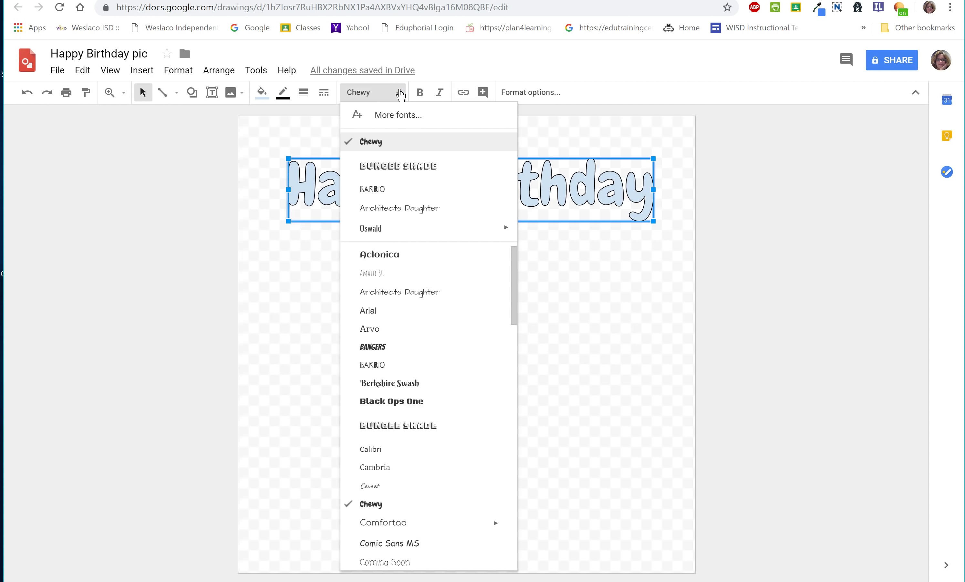
{"action": "left_click", "coordinate": [398, 125]}
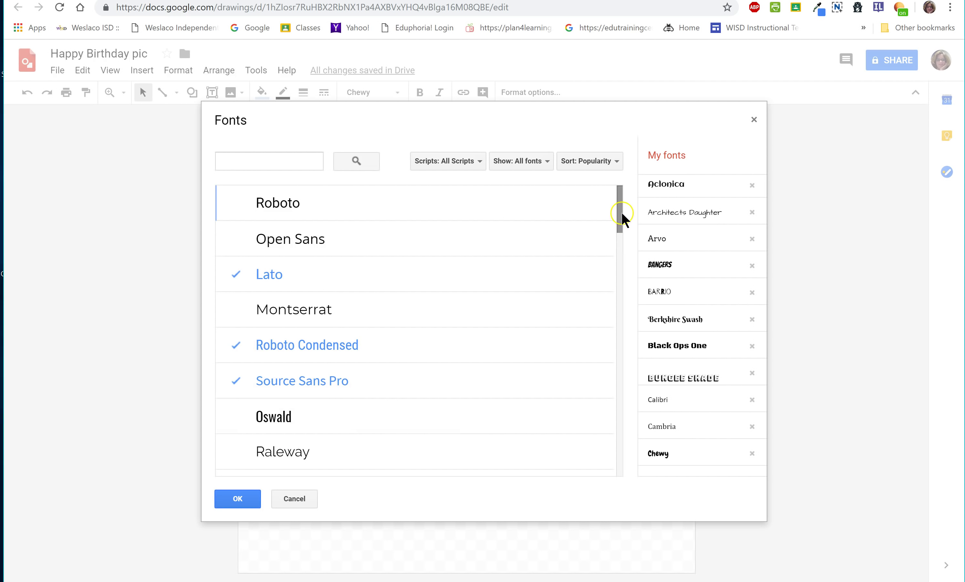
{"action": "left_click_drag", "start_coordinate": [620, 215], "coordinate": [610, 326]}
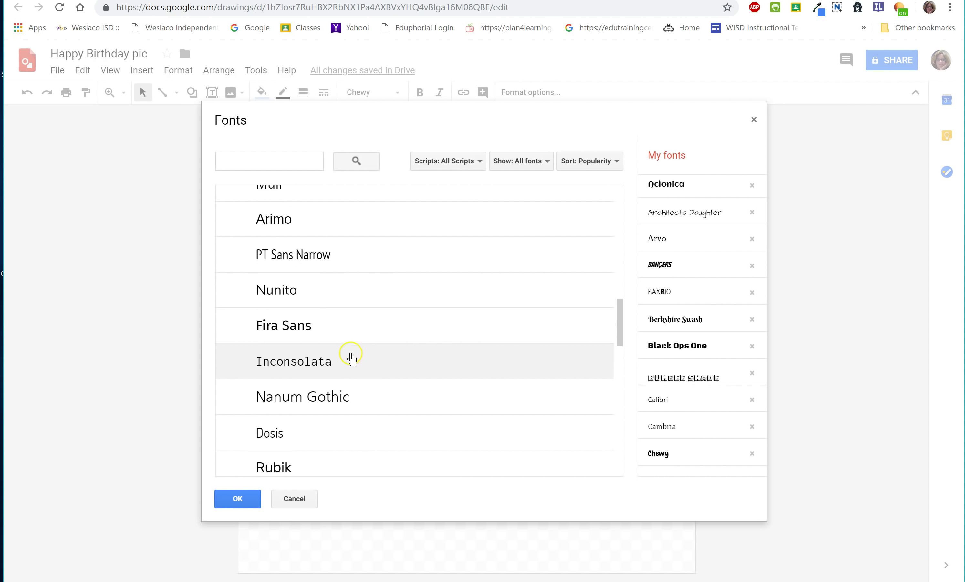
{"action": "left_click", "coordinate": [306, 330]}
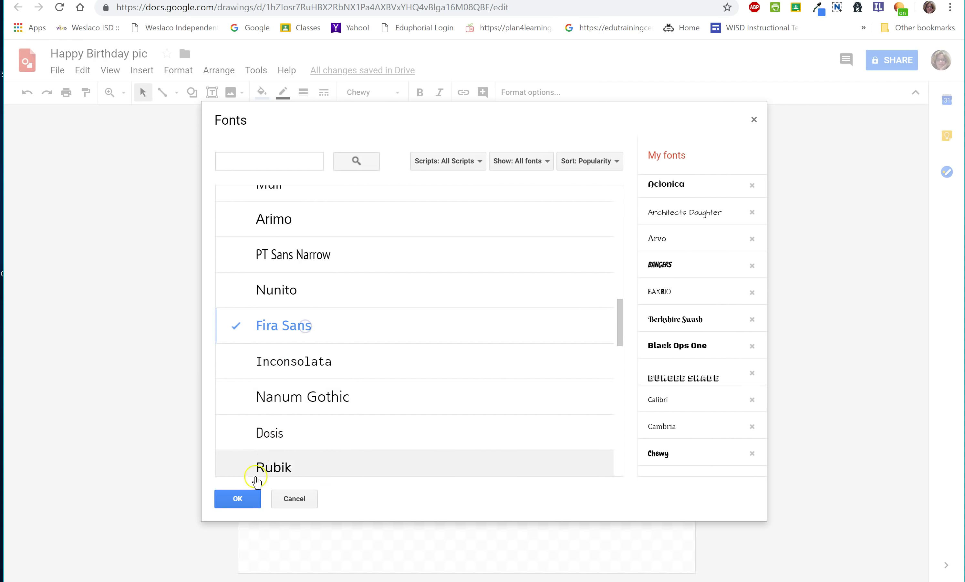
{"action": "left_click", "coordinate": [242, 500]}
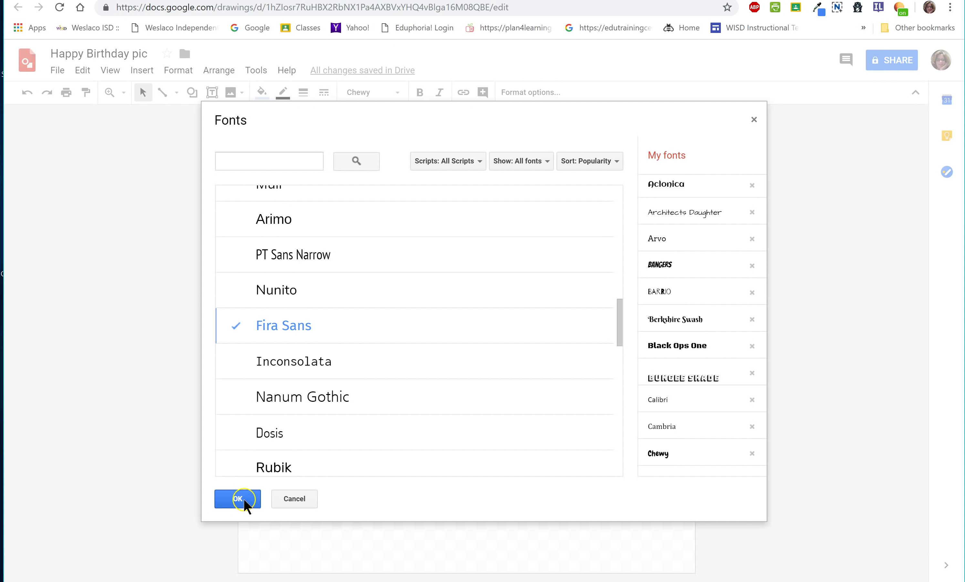
{"action": "left_click", "coordinate": [304, 498]}
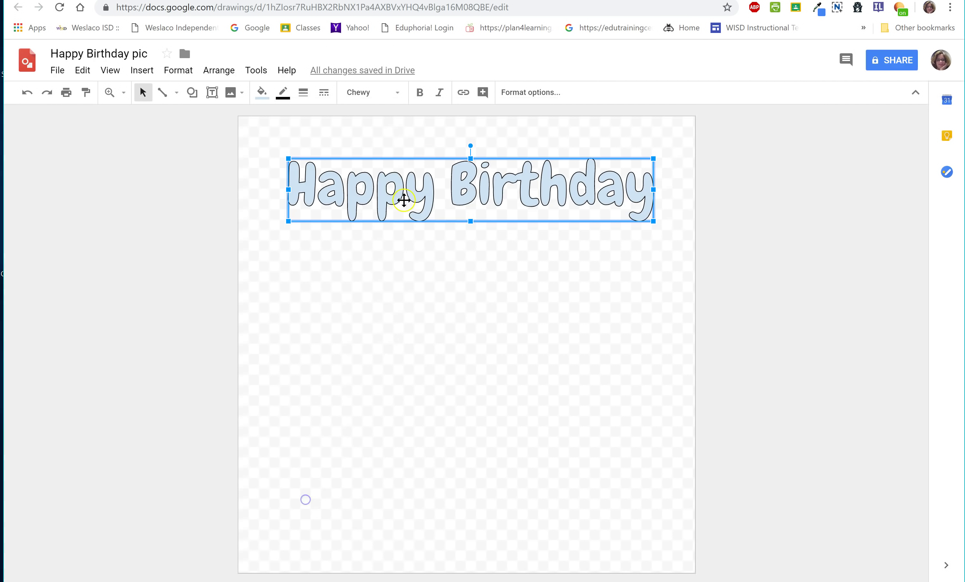
Enlarge the word art to span the page width, centre it near the top, and fill it yellow
{"action": "left_click", "coordinate": [397, 93]}
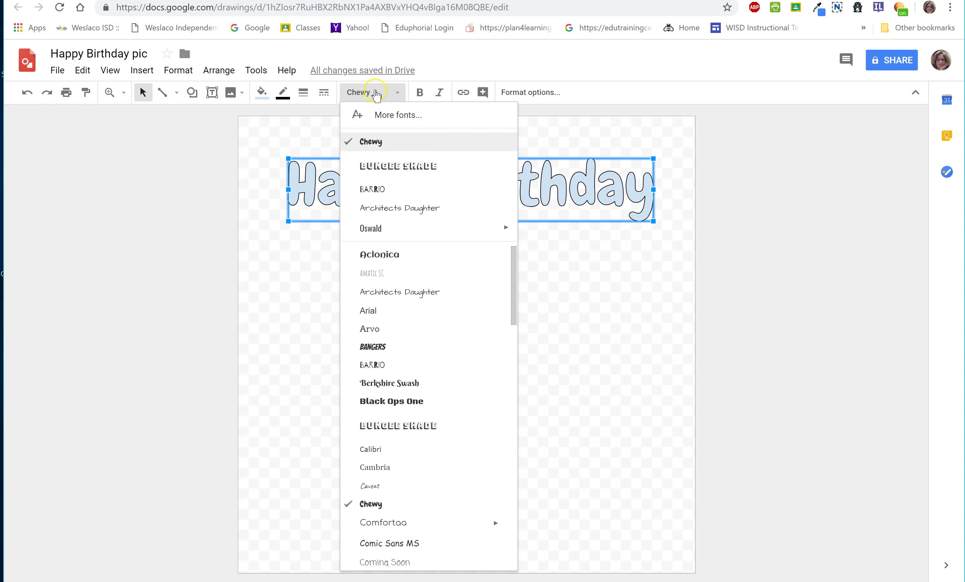
{"action": "left_click", "coordinate": [308, 275]}
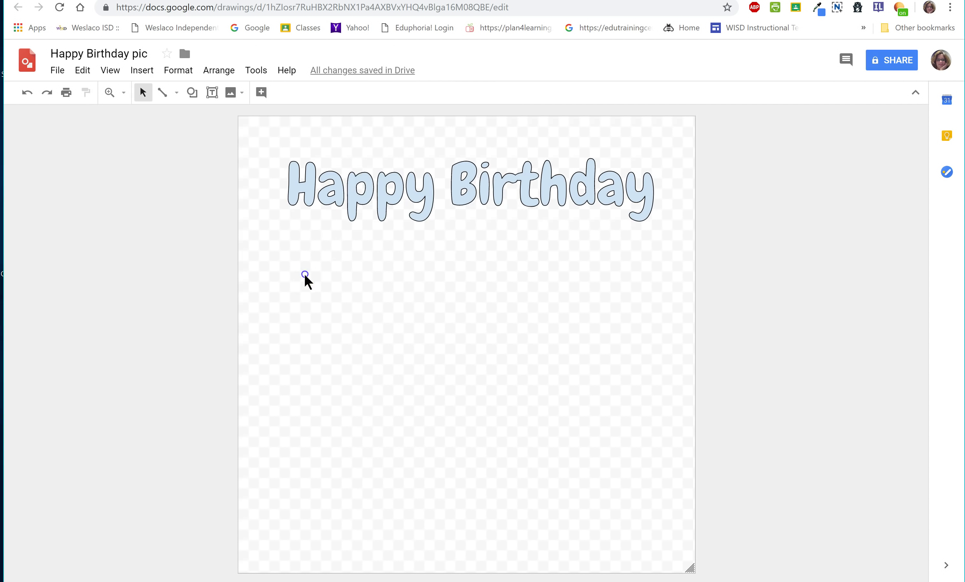
{"action": "left_click", "coordinate": [350, 180]}
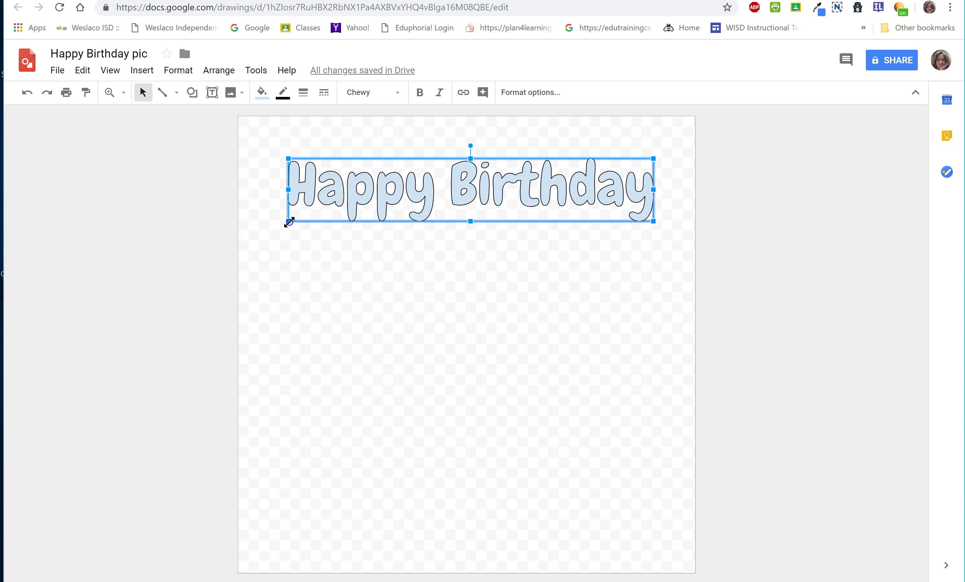
{"action": "left_click_drag", "start_coordinate": [288, 222], "coordinate": [240, 259]}
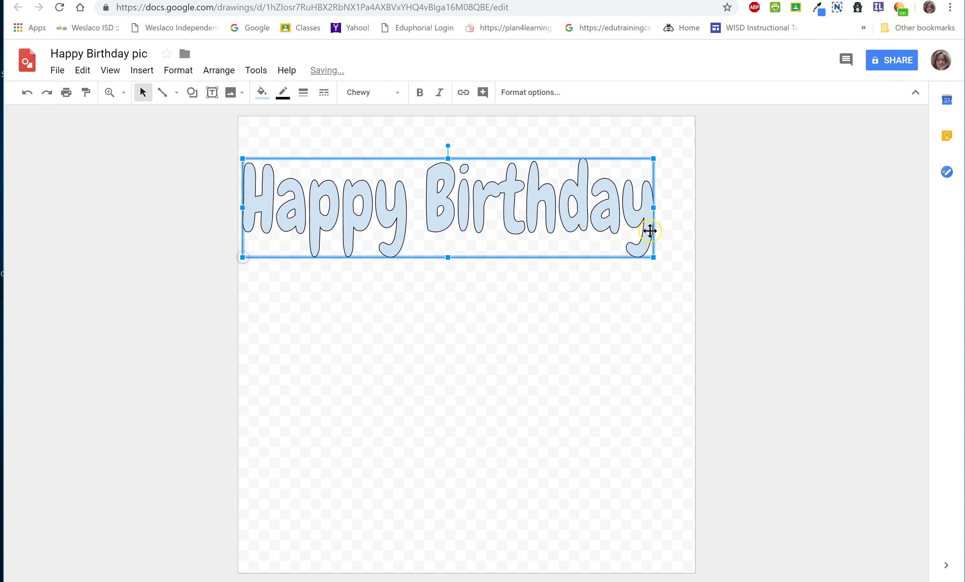
{"action": "left_click_drag", "start_coordinate": [652, 254], "coordinate": [687, 285]}
{"action": "left_click_drag", "start_coordinate": [507, 227], "coordinate": [508, 212]}
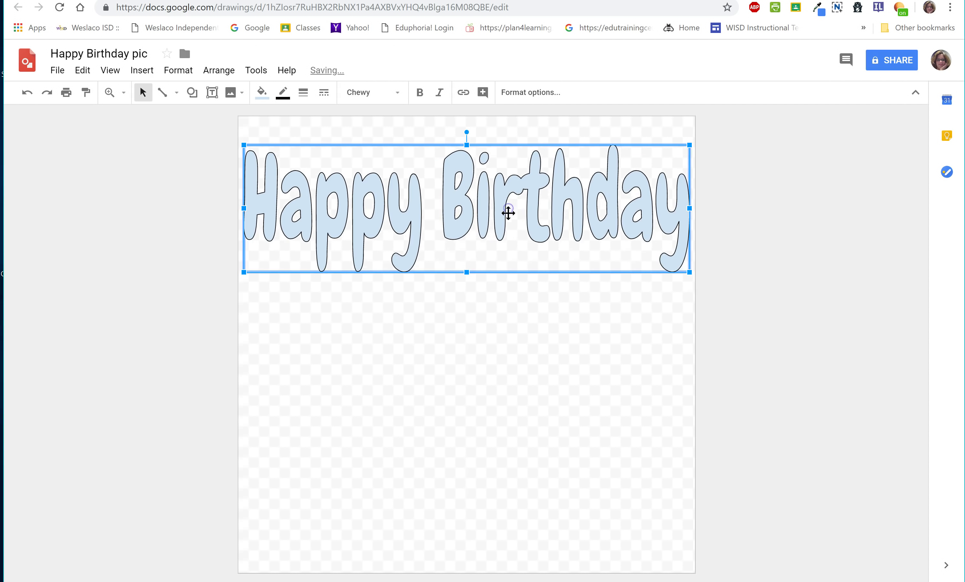
{"action": "left_click", "coordinate": [262, 94]}
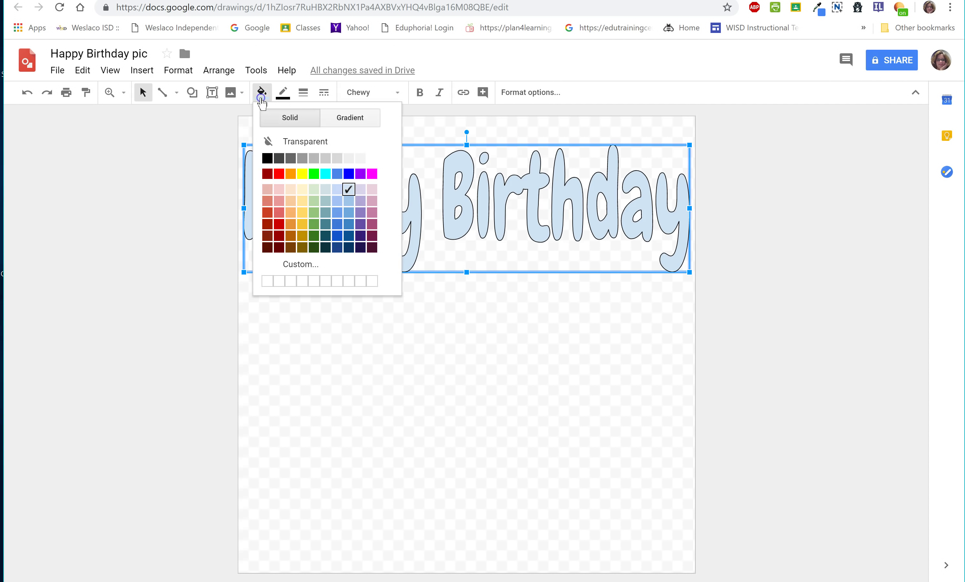
{"action": "left_click", "coordinate": [302, 174]}
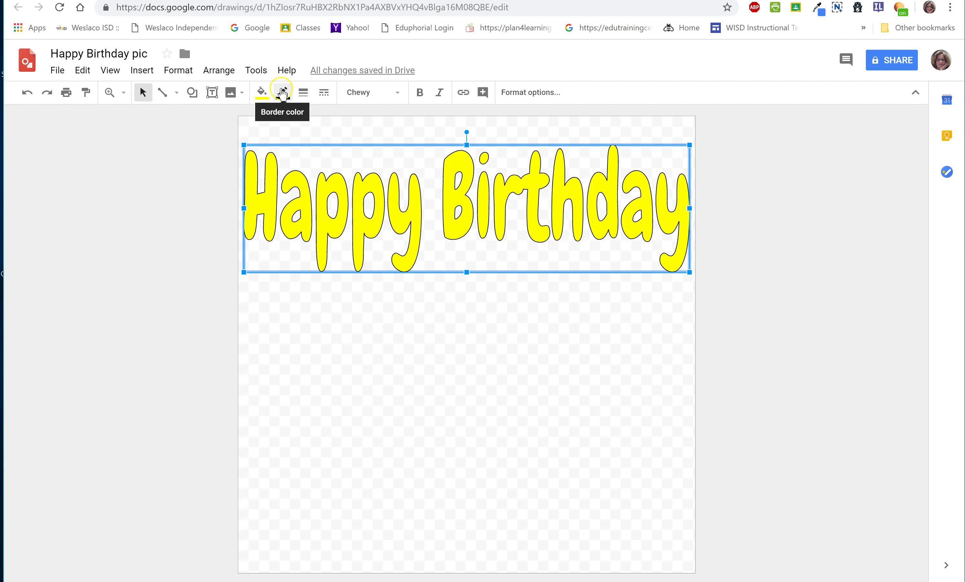
Give the letters a 4px blue outline, after trying 8px and 16px weights
{"action": "left_click", "coordinate": [304, 93]}
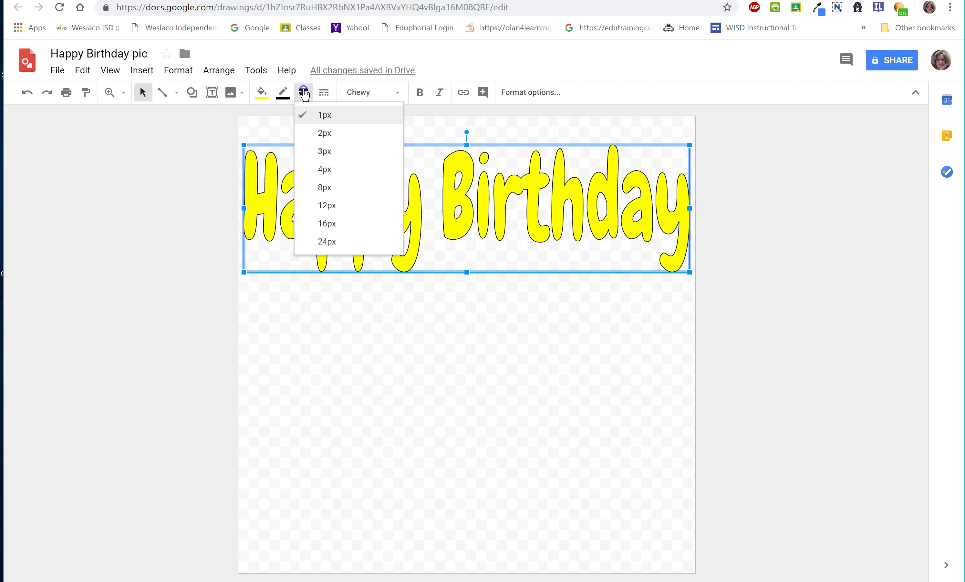
{"action": "left_click", "coordinate": [328, 188]}
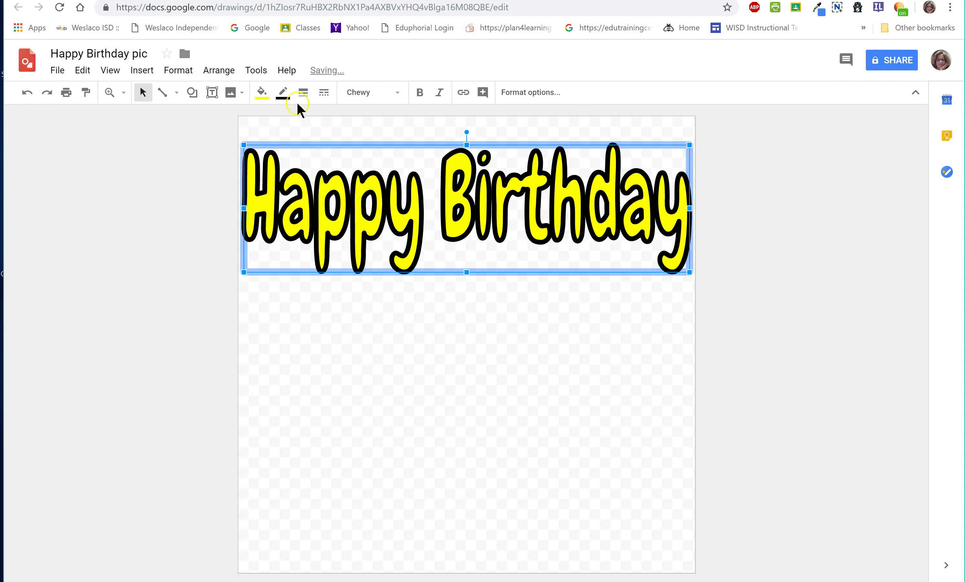
{"action": "left_click", "coordinate": [302, 93]}
{"action": "left_click", "coordinate": [326, 223]}
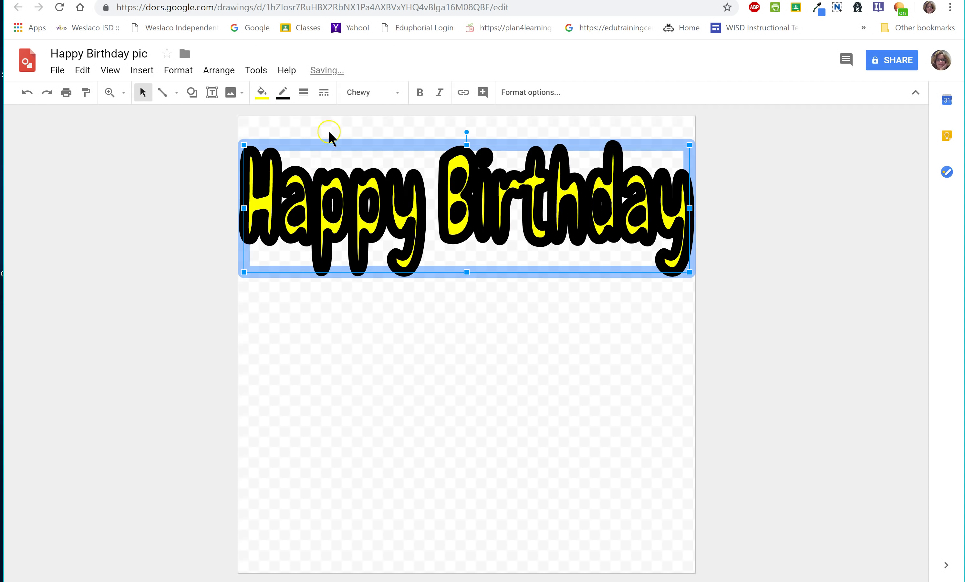
{"action": "left_click", "coordinate": [285, 93]}
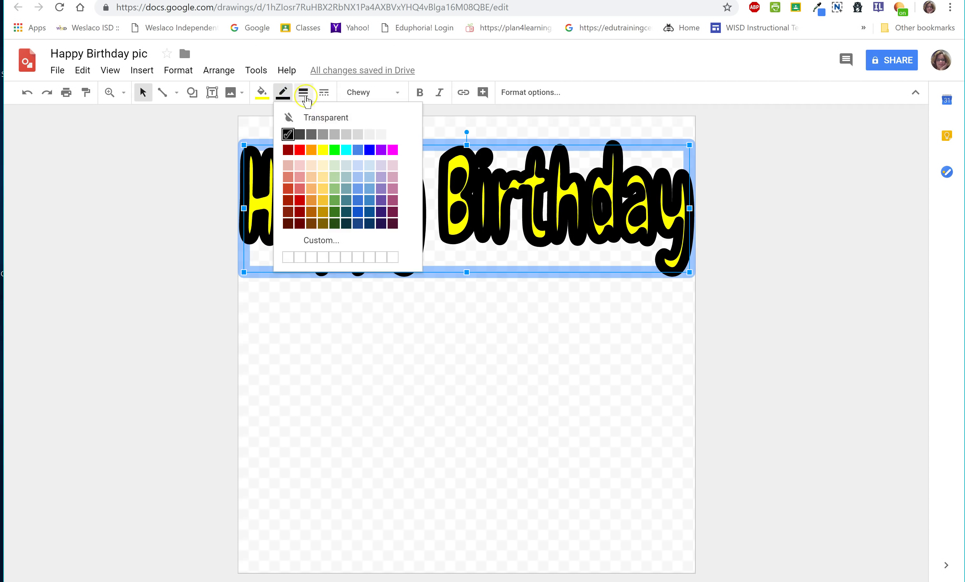
{"action": "left_click", "coordinate": [303, 93]}
{"action": "left_click", "coordinate": [330, 170]}
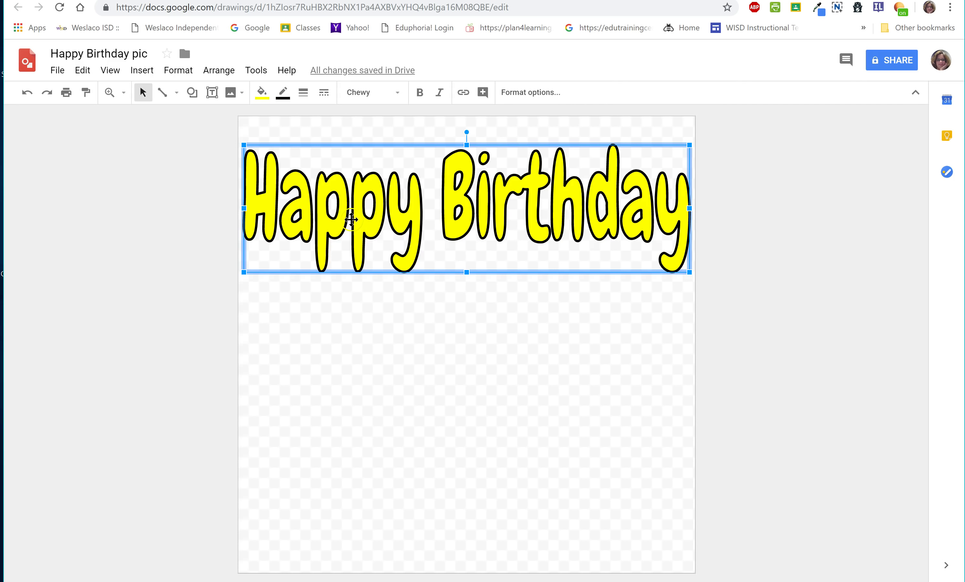
{"action": "left_click", "coordinate": [282, 93]}
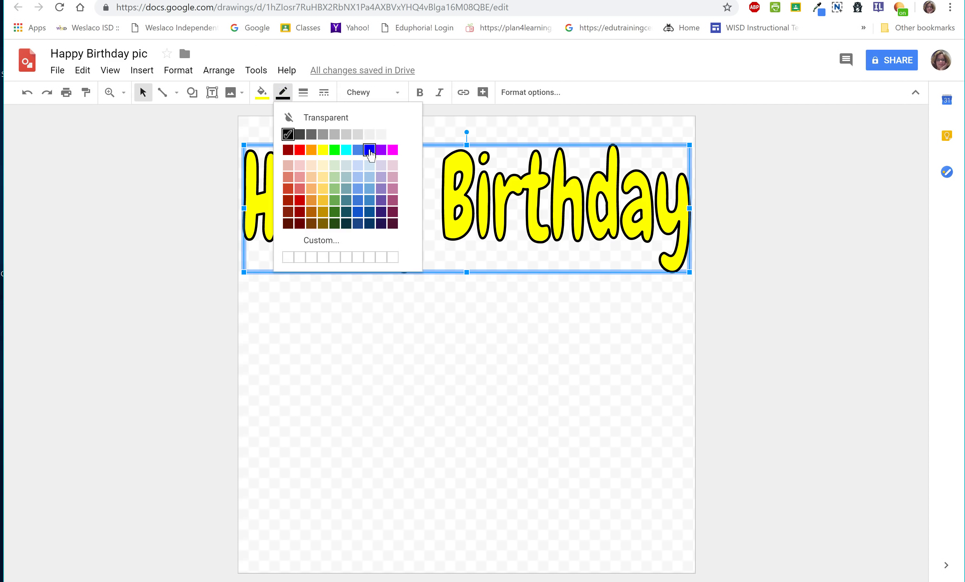
{"action": "left_click", "coordinate": [369, 150]}
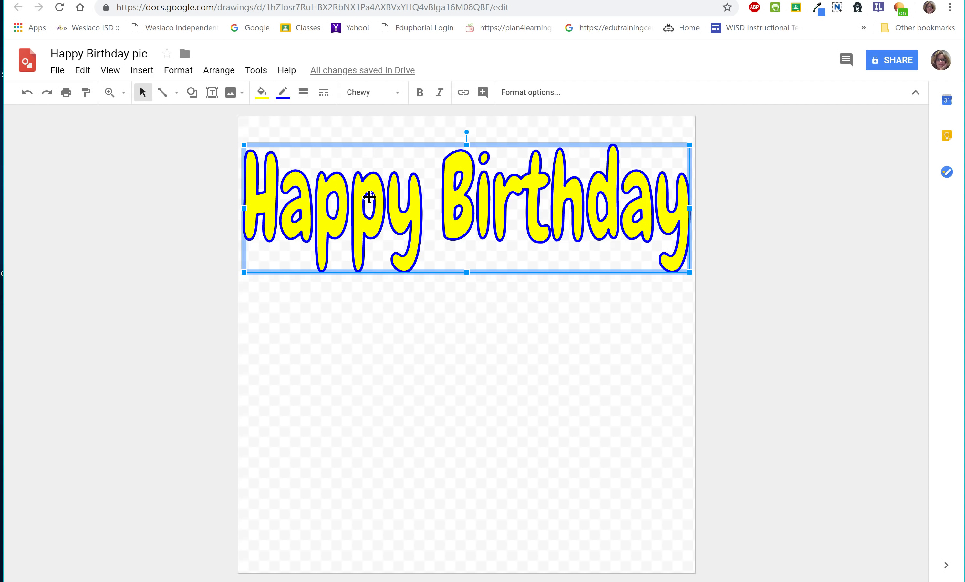
{"action": "left_click", "coordinate": [425, 361]}
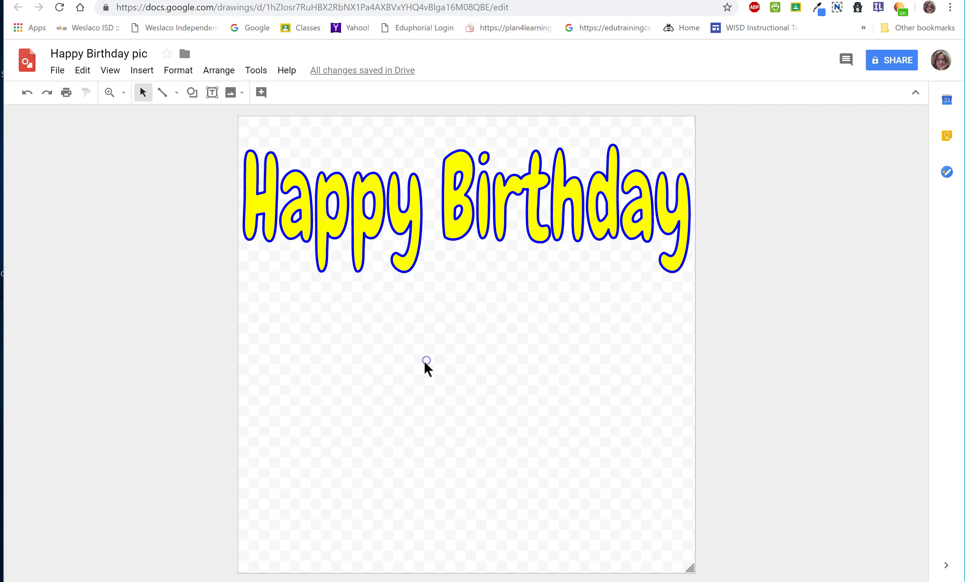
Draw a large rectangle below the word art after browsing the shape categories
{"action": "left_click", "coordinate": [191, 93]}
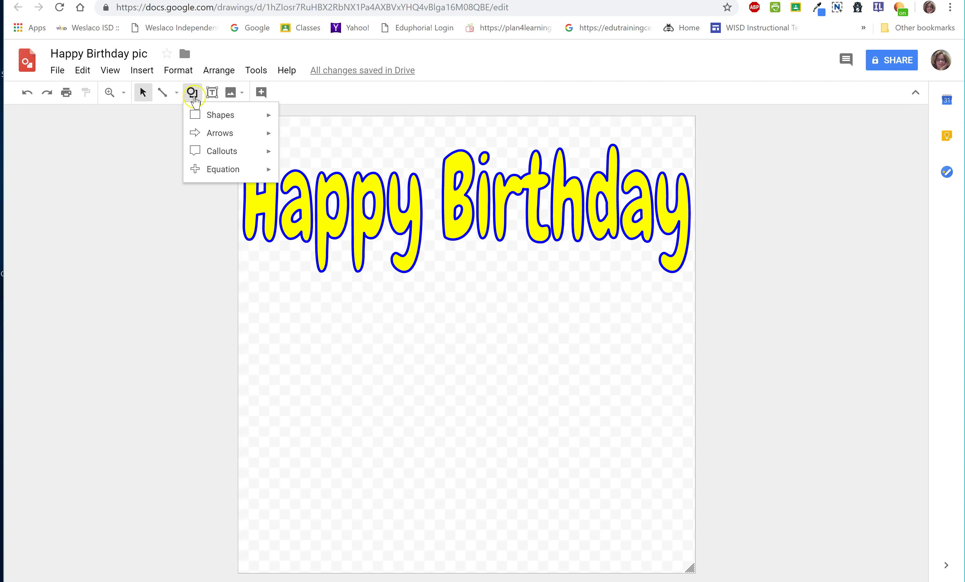
{"action": "mouse_move", "coordinate": [201, 115]}
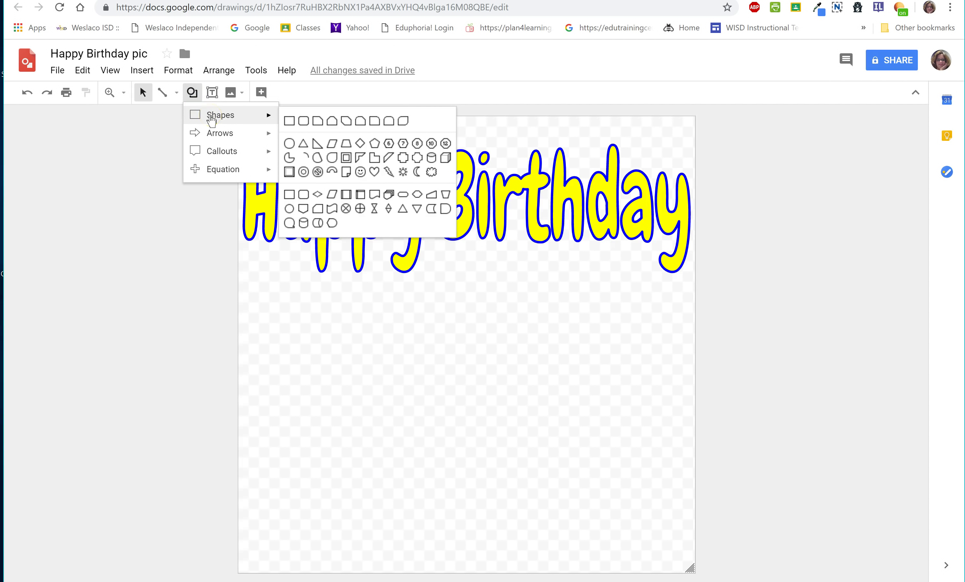
{"action": "left_click", "coordinate": [221, 134]}
{"action": "left_click", "coordinate": [224, 152]}
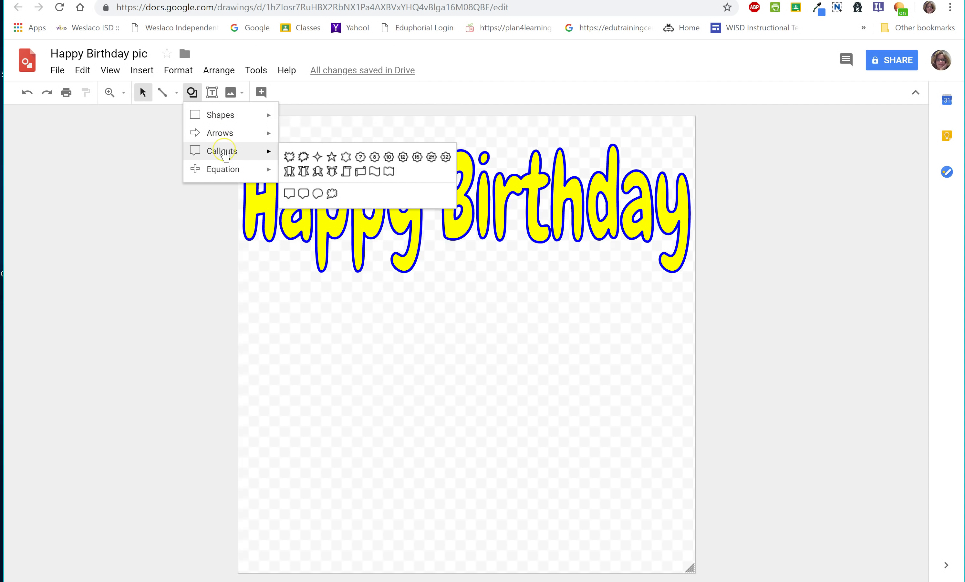
{"action": "left_click", "coordinate": [232, 173]}
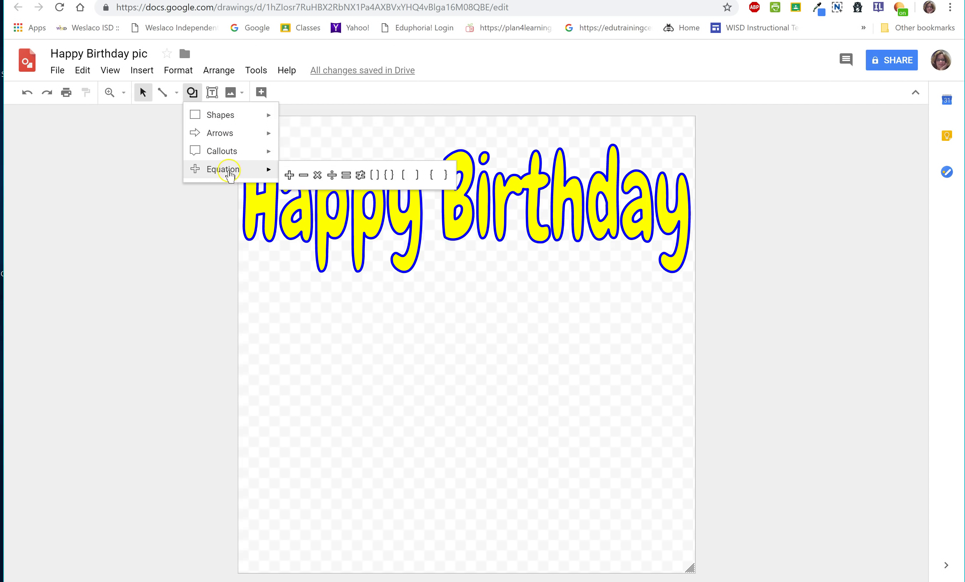
{"action": "left_click", "coordinate": [217, 123]}
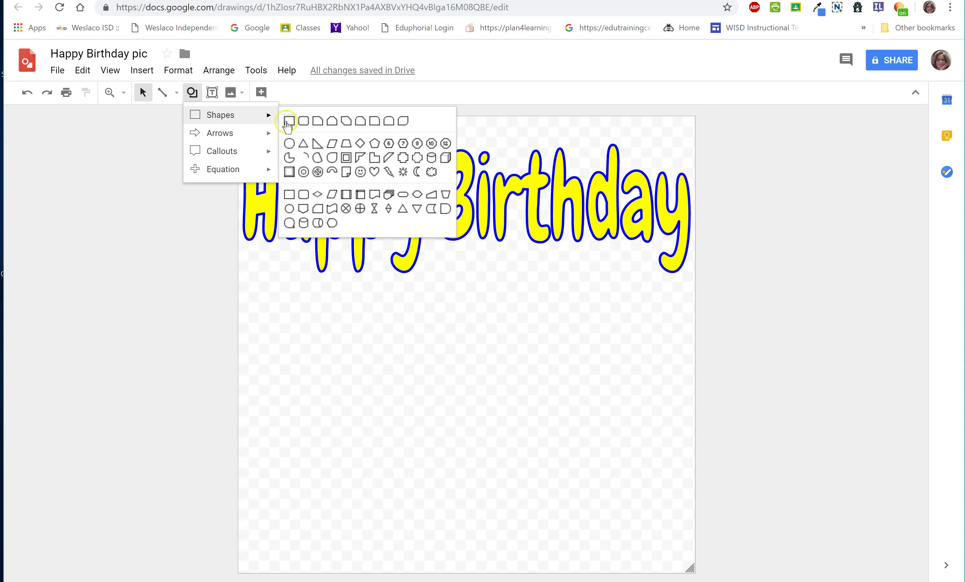
{"action": "left_click", "coordinate": [288, 121]}
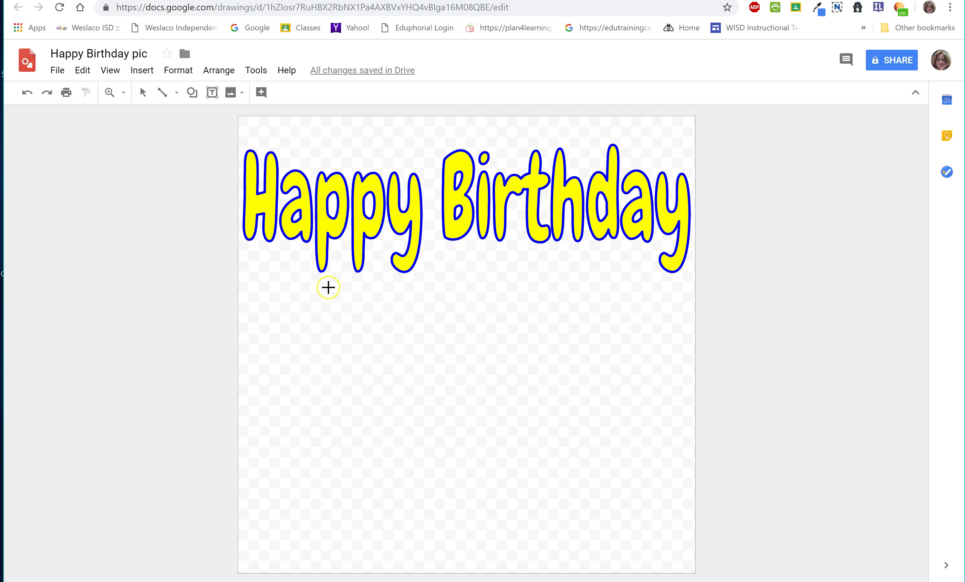
{"action": "left_click_drag", "start_coordinate": [328, 287], "coordinate": [600, 544]}
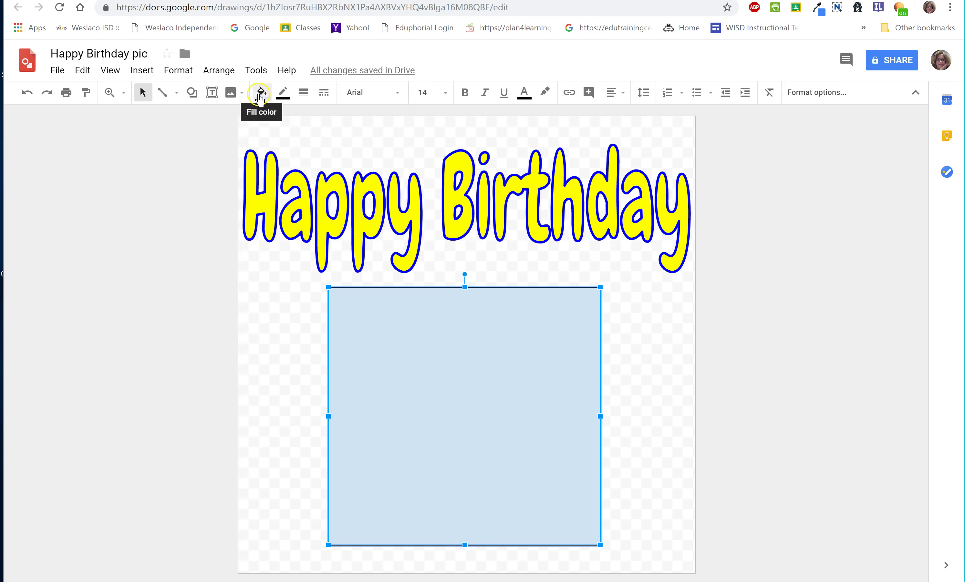
Fill the square blue and nudge it slightly up and left under the word art
{"action": "left_click", "coordinate": [261, 93]}
{"action": "left_click", "coordinate": [348, 174]}
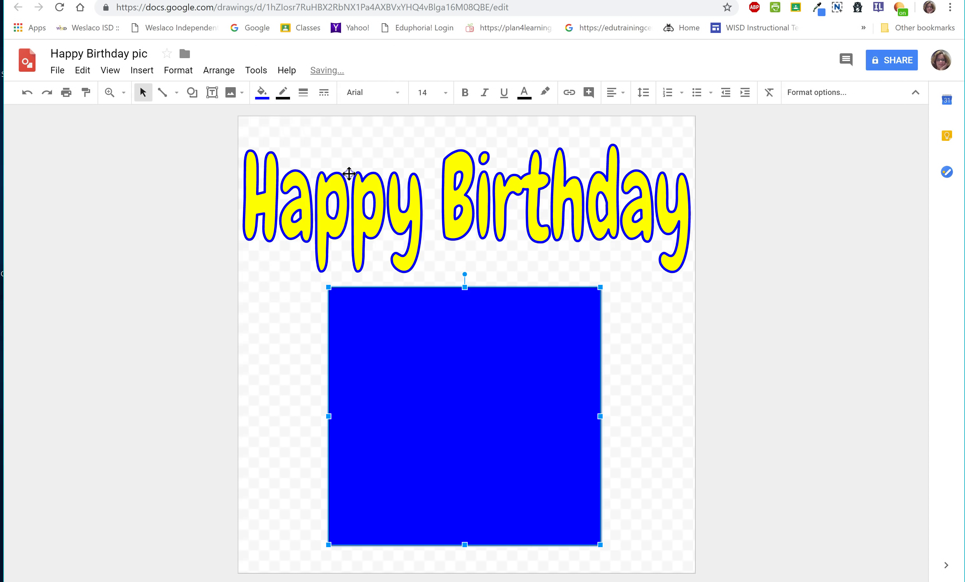
{"action": "left_click_drag", "start_coordinate": [422, 403], "coordinate": [414, 396]}
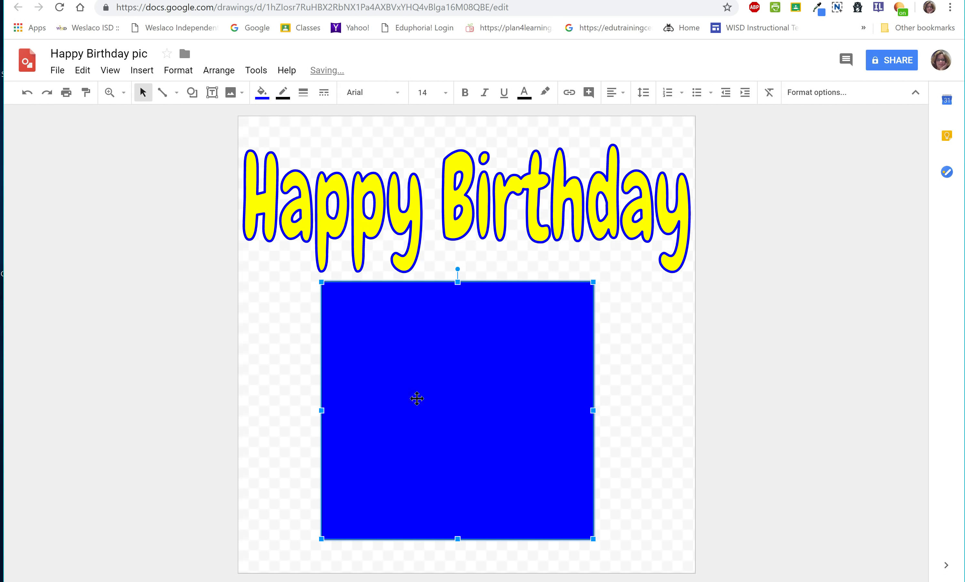
{"action": "left_click", "coordinate": [643, 381]}
{"action": "left_click", "coordinate": [392, 326]}
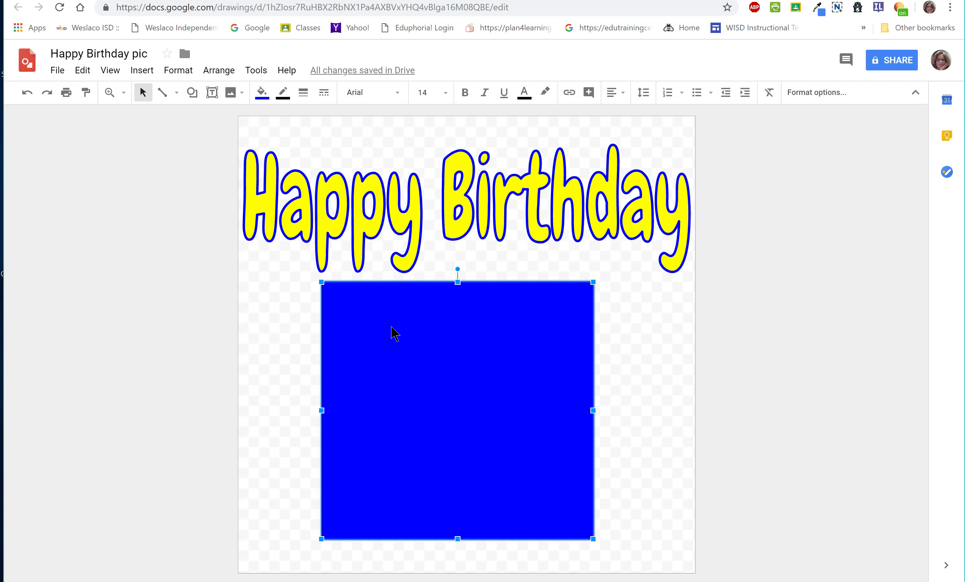
{"action": "left_click", "coordinate": [429, 335]}
{"action": "left_click", "coordinate": [440, 394]}
Search the web for 'birthday candle' and insert the cupcake photo with one lit candle
{"action": "left_click", "coordinate": [146, 74]}
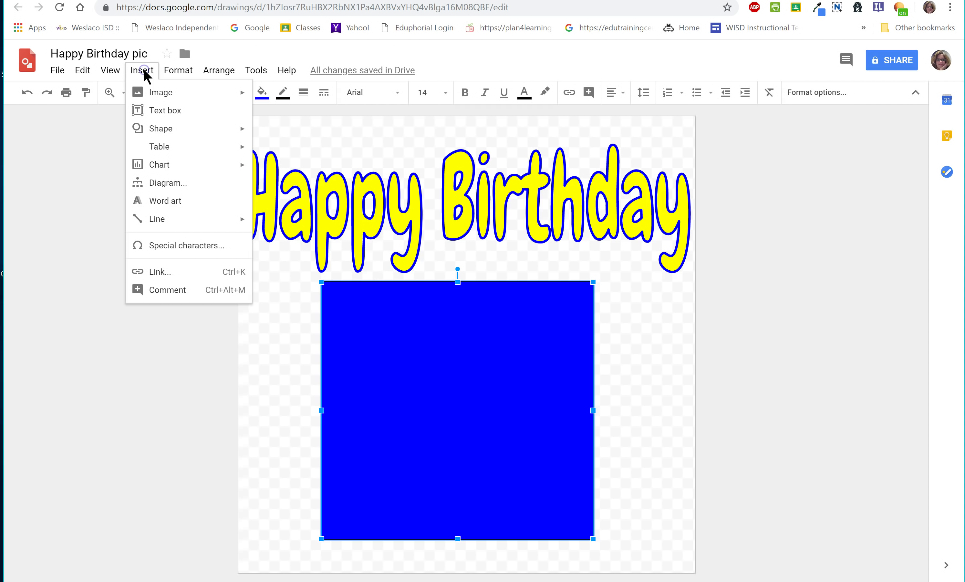
{"action": "mouse_move", "coordinate": [152, 94]}
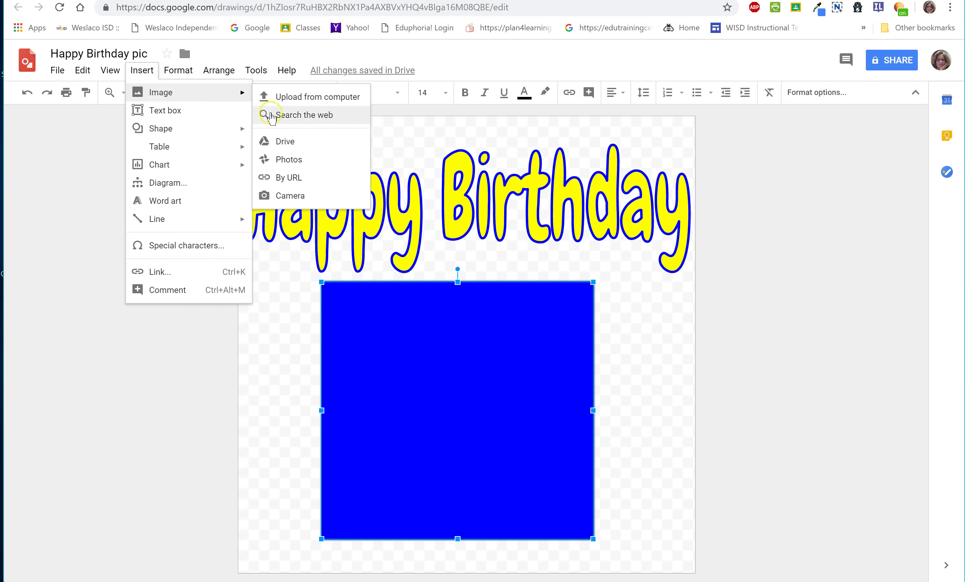
{"action": "left_click", "coordinate": [307, 122]}
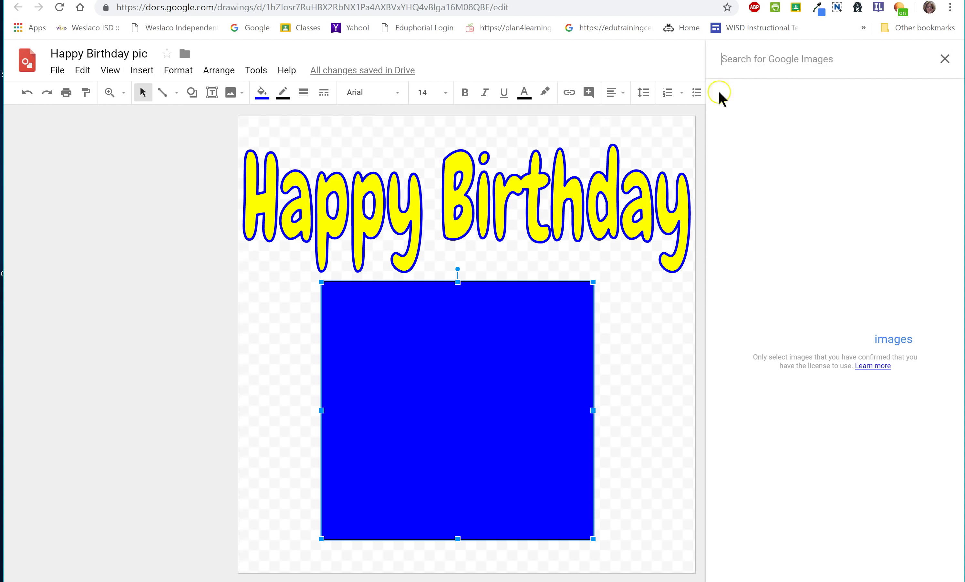
{"action": "left_click", "coordinate": [830, 60]}
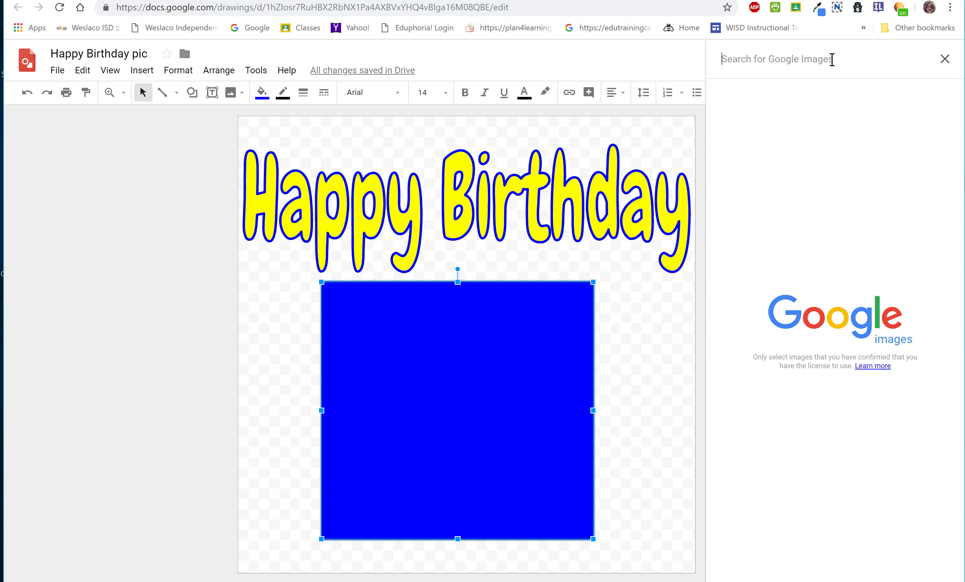
{"action": "type", "text": "birt"}
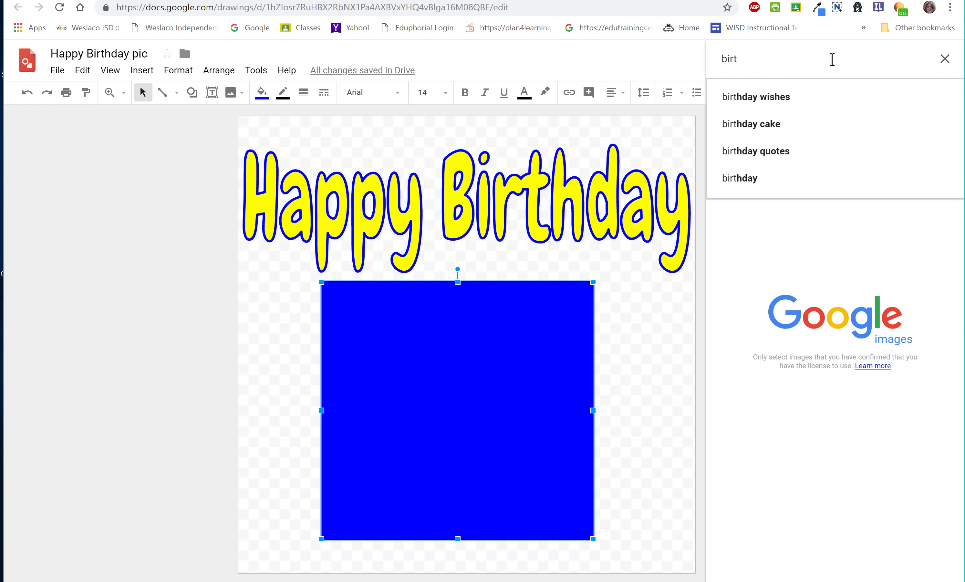
{"action": "type", "text": "hday "}
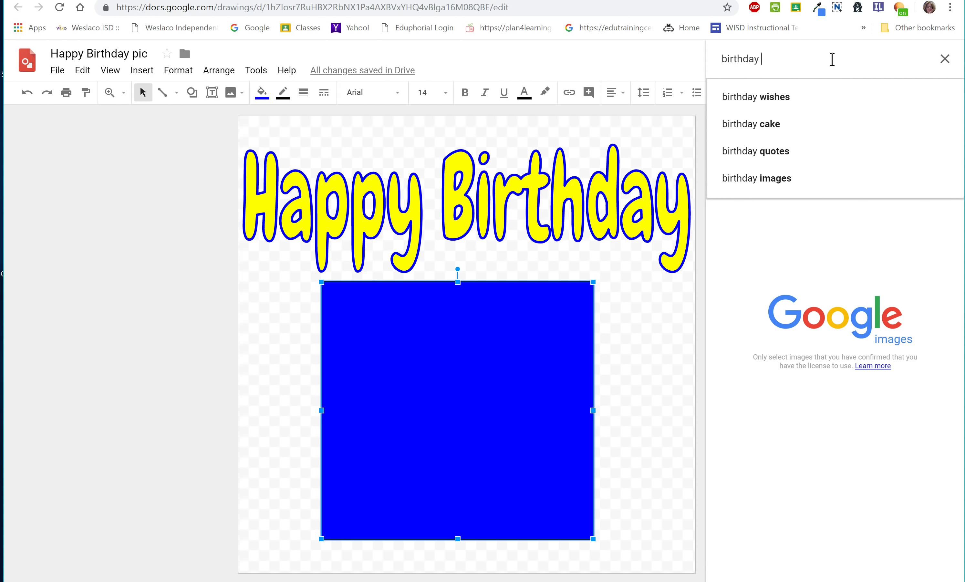
{"action": "type", "text": "candle"}
{"action": "key", "text": "Return"}
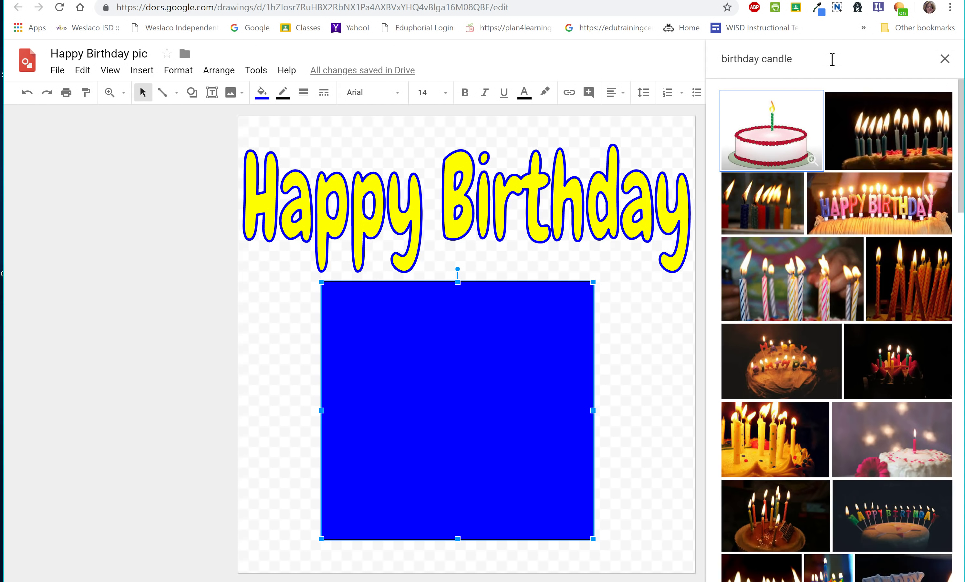
{"action": "scroll", "coordinate": [837, 329], "scroll_direction": "down", "scroll_amount": 1}
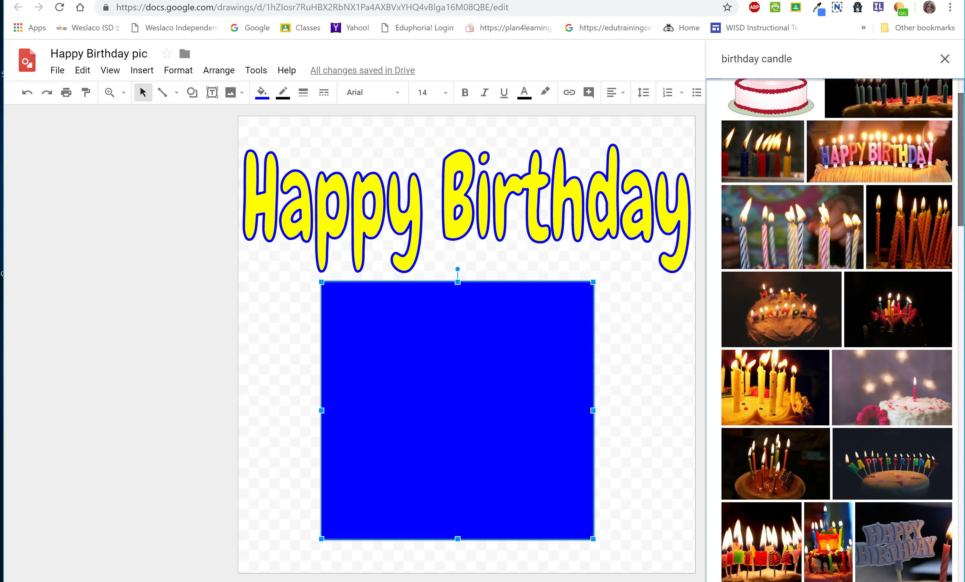
{"action": "scroll", "coordinate": [949, 345], "scroll_direction": "down", "scroll_amount": 15}
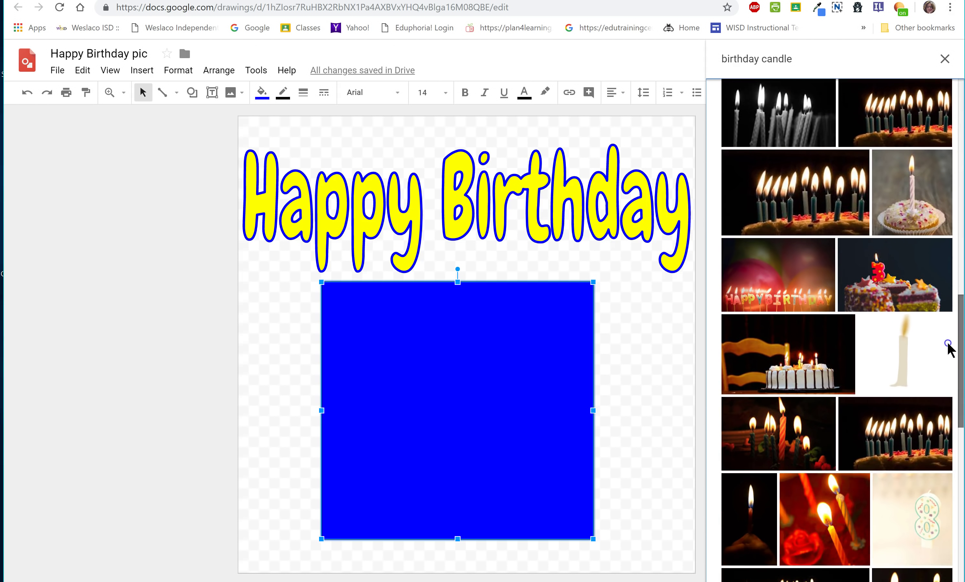
{"action": "scroll", "coordinate": [936, 298], "scroll_direction": "up", "scroll_amount": 3}
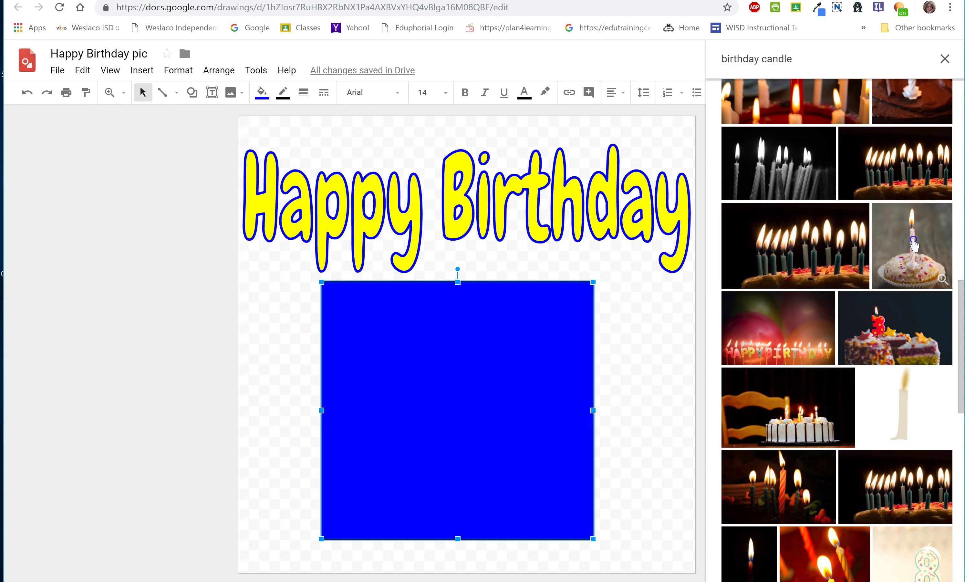
{"action": "left_click", "coordinate": [913, 244]}
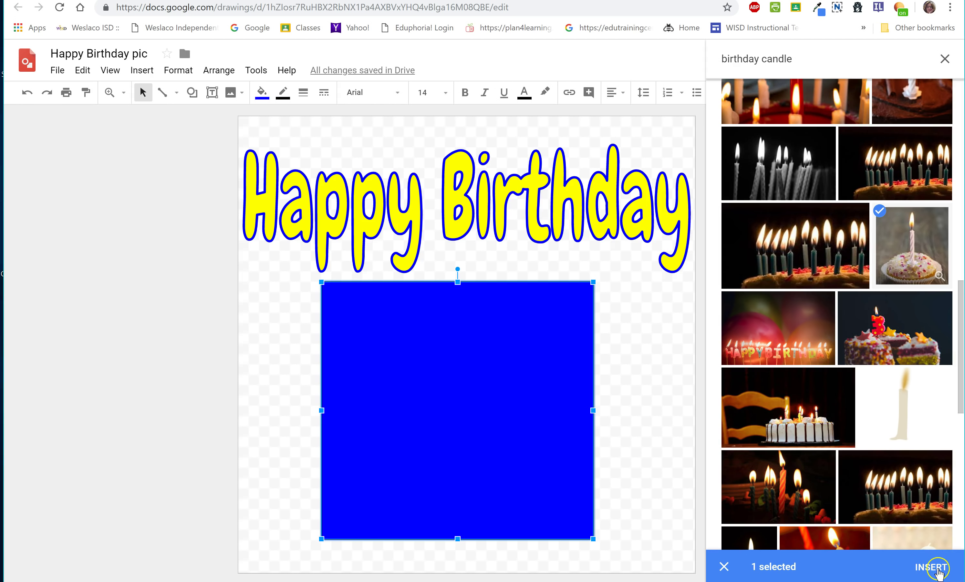
{"action": "left_click", "coordinate": [937, 569]}
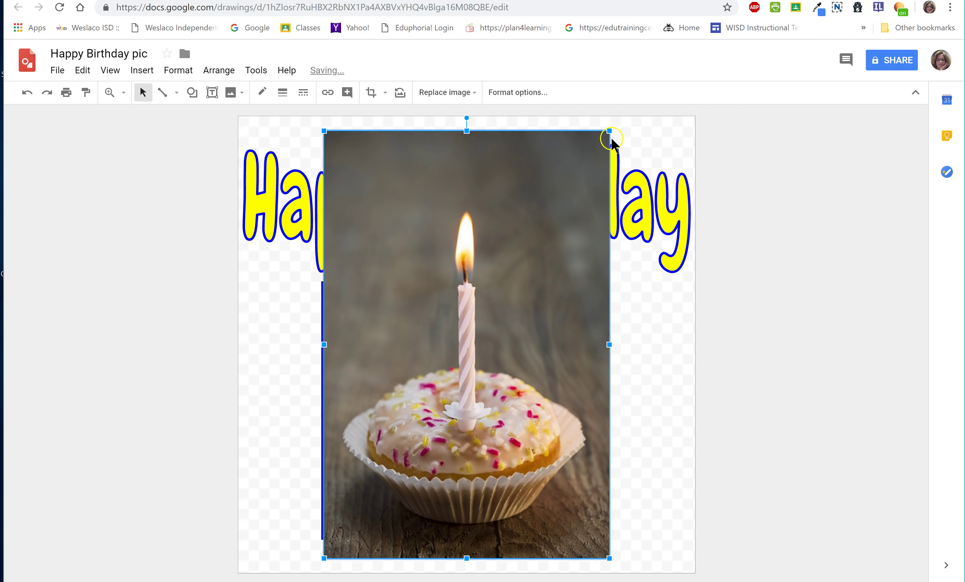
Shrink the cupcake photo and centre it within the blue square
{"action": "left_click_drag", "start_coordinate": [609, 131], "coordinate": [505, 371]}
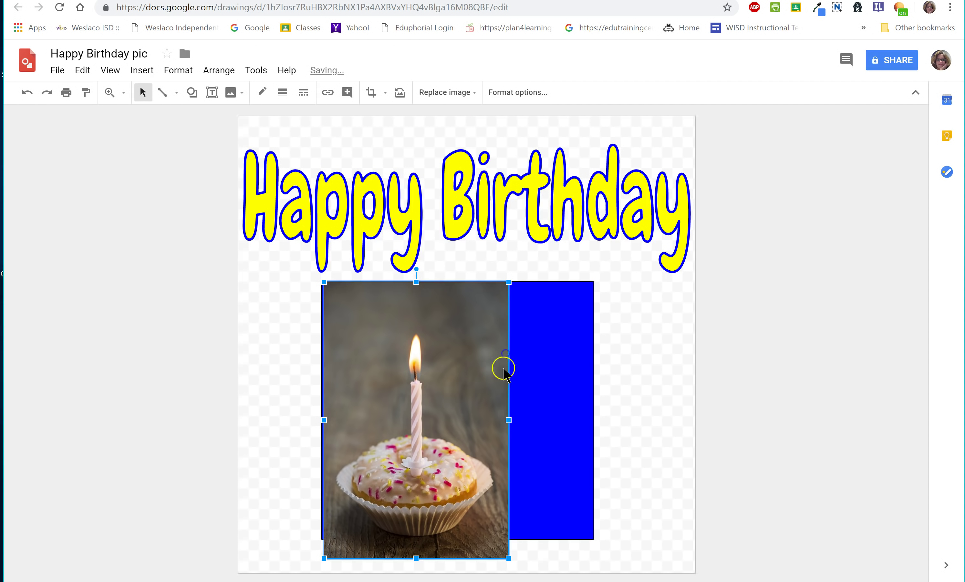
{"action": "left_click_drag", "start_coordinate": [508, 558], "coordinate": [475, 510]}
{"action": "left_click_drag", "start_coordinate": [411, 404], "coordinate": [471, 422]}
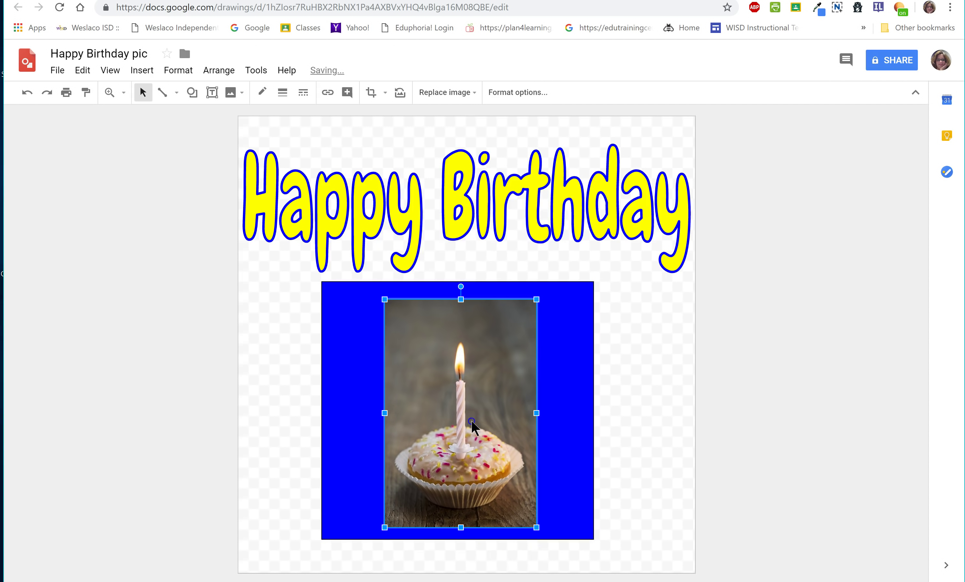
{"action": "left_click_drag", "start_coordinate": [384, 299], "coordinate": [377, 291]}
{"action": "left_click_drag", "start_coordinate": [442, 379], "coordinate": [452, 376]}
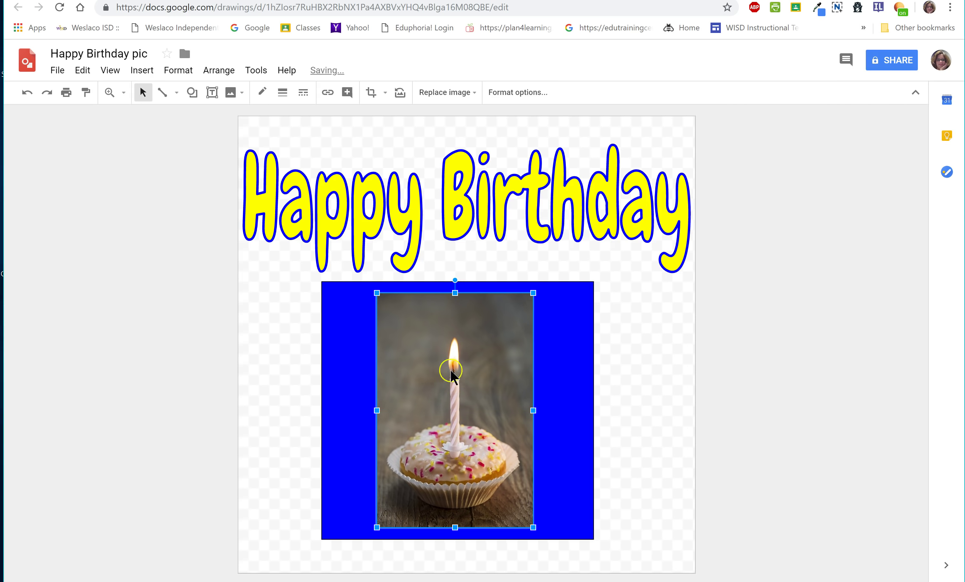
{"action": "left_click", "coordinate": [647, 389]}
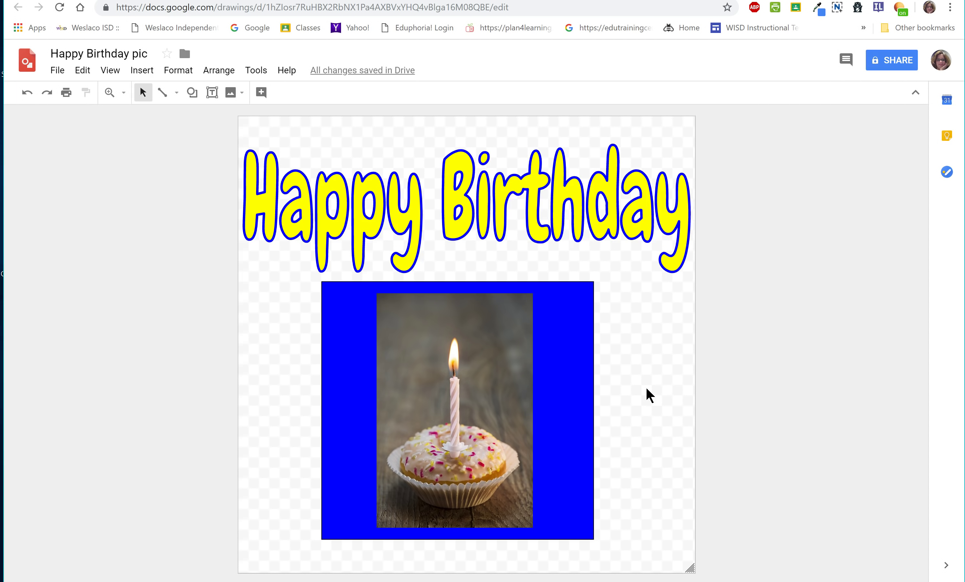
{"action": "left_click", "coordinate": [346, 357]}
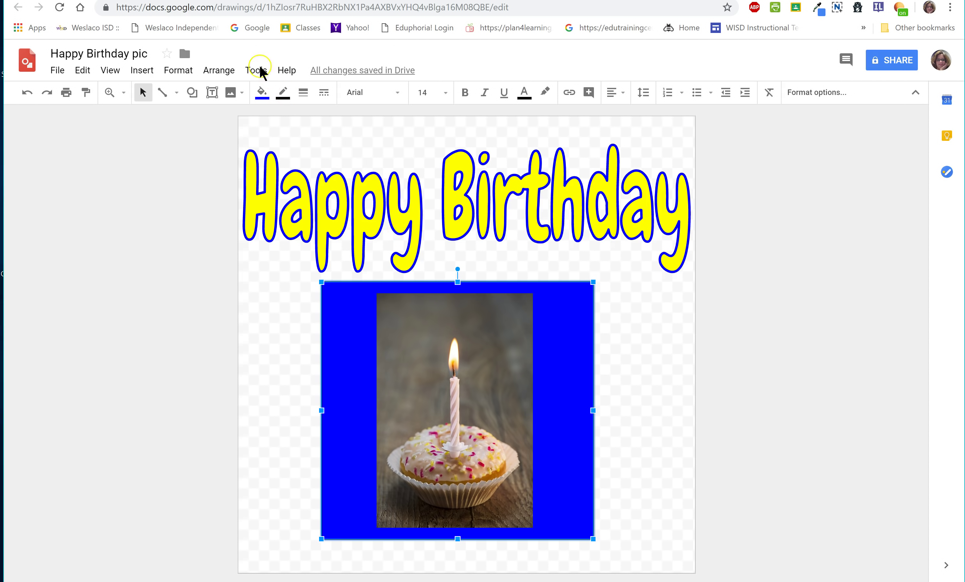
{"action": "left_click", "coordinate": [221, 75]}
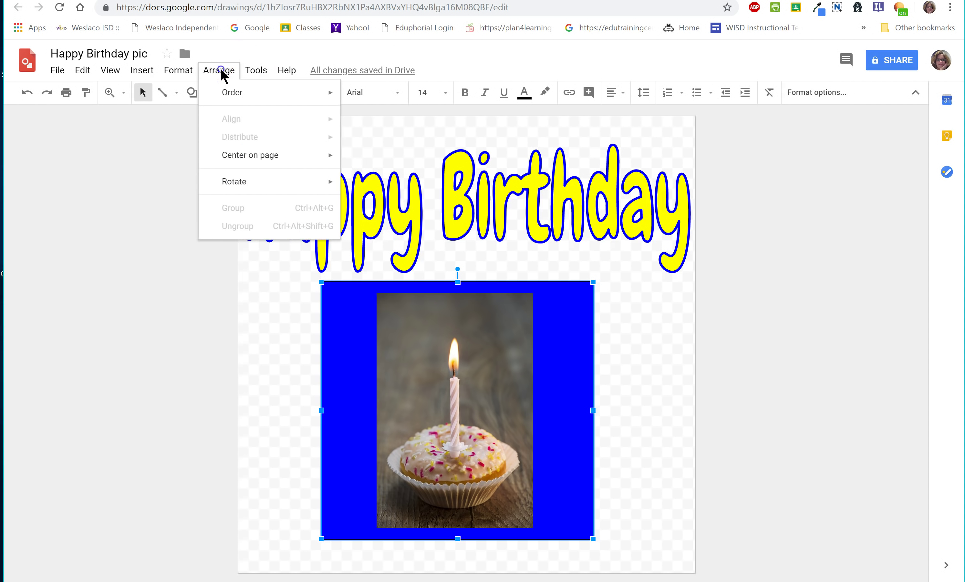
{"action": "mouse_move", "coordinate": [231, 93]}
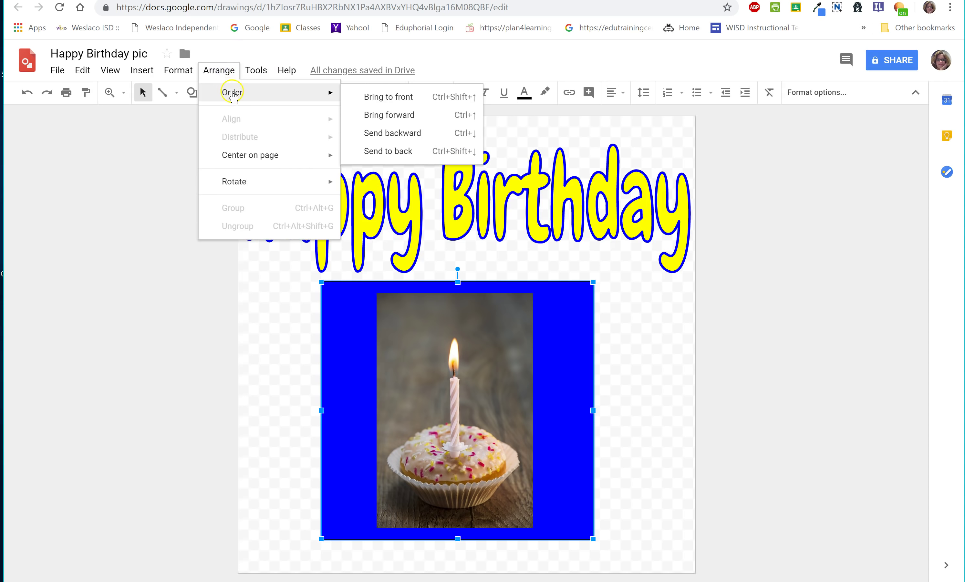
{"action": "left_click", "coordinate": [391, 100]}
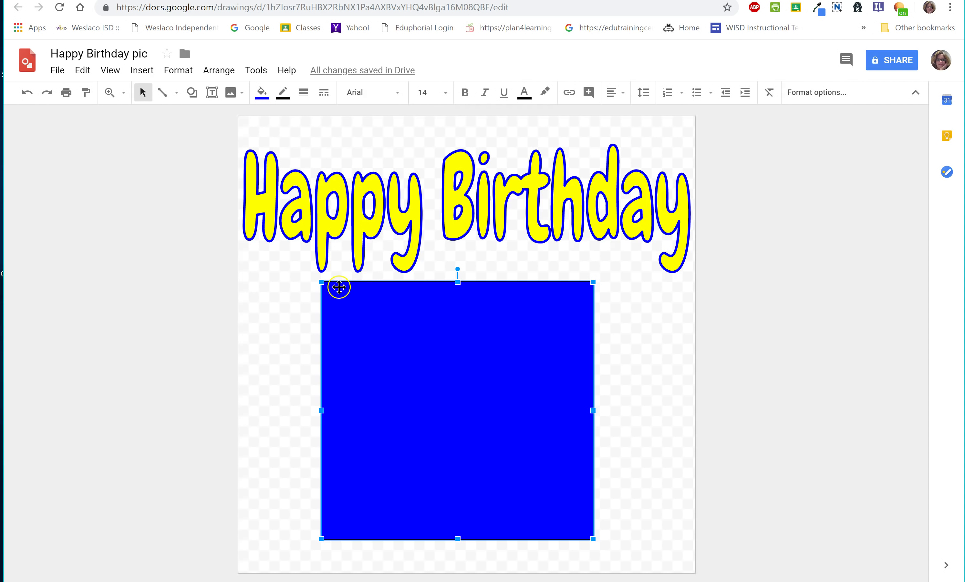
{"action": "left_click", "coordinate": [212, 71]}
{"action": "left_click", "coordinate": [225, 94]}
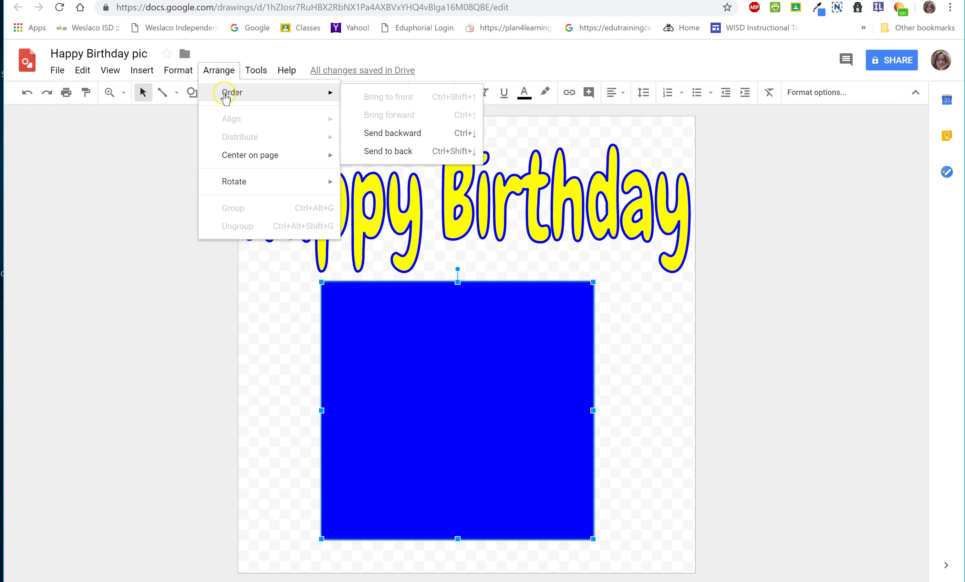
{"action": "left_click", "coordinate": [394, 153]}
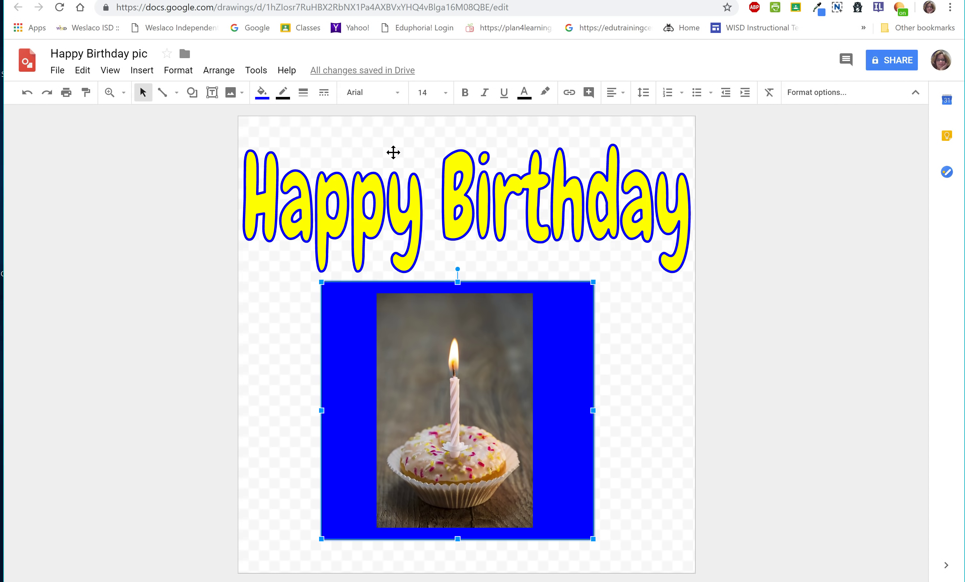
{"action": "left_click", "coordinate": [657, 294]}
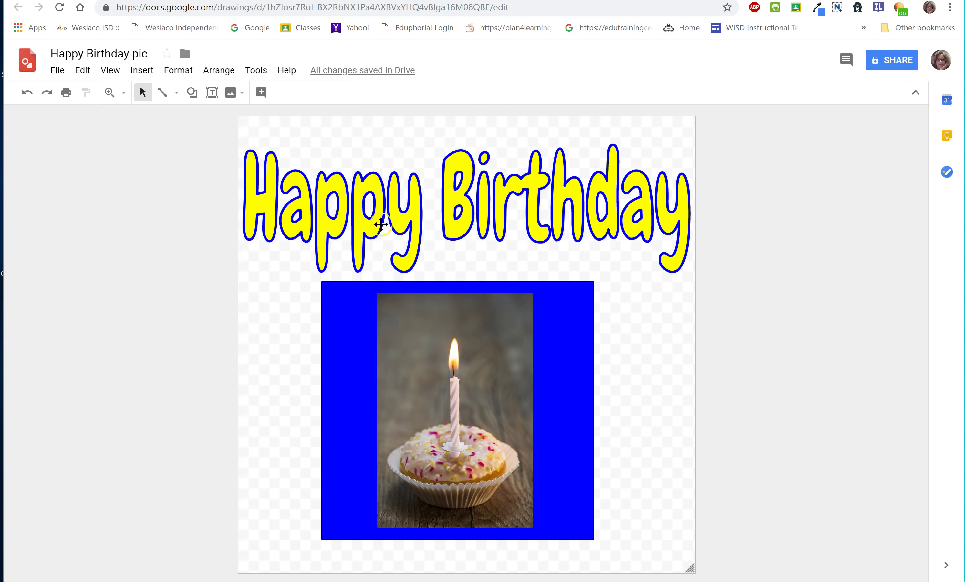
Download the drawing as a PNG image (.png) via File > Download
{"action": "left_click", "coordinate": [56, 71]}
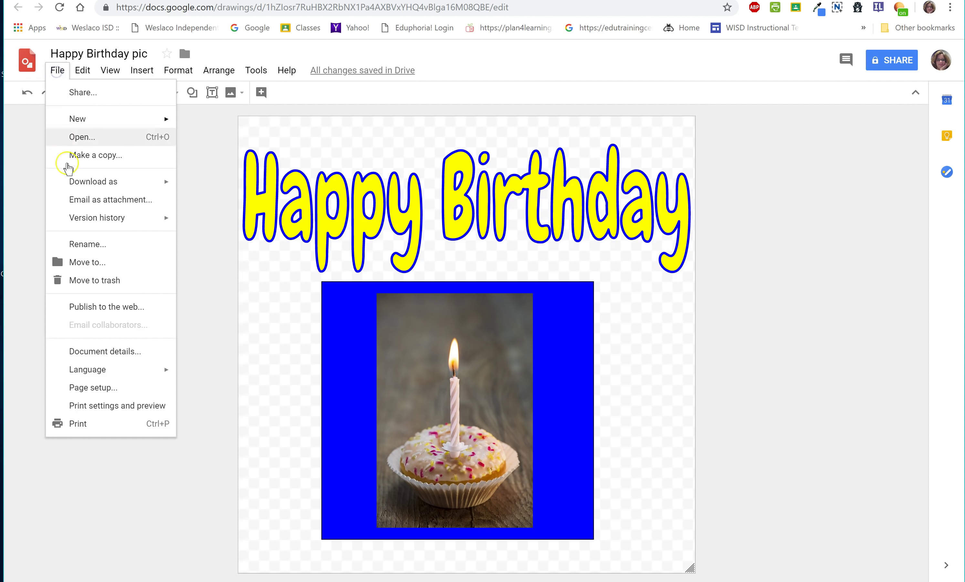
{"action": "mouse_move", "coordinate": [71, 189]}
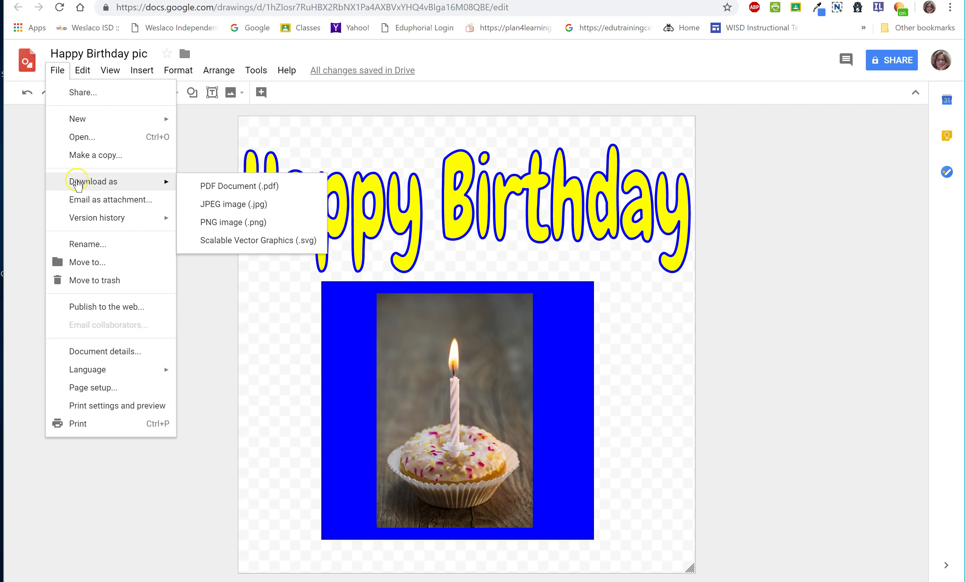
{"action": "left_click", "coordinate": [159, 177]}
{"action": "left_click", "coordinate": [226, 225]}
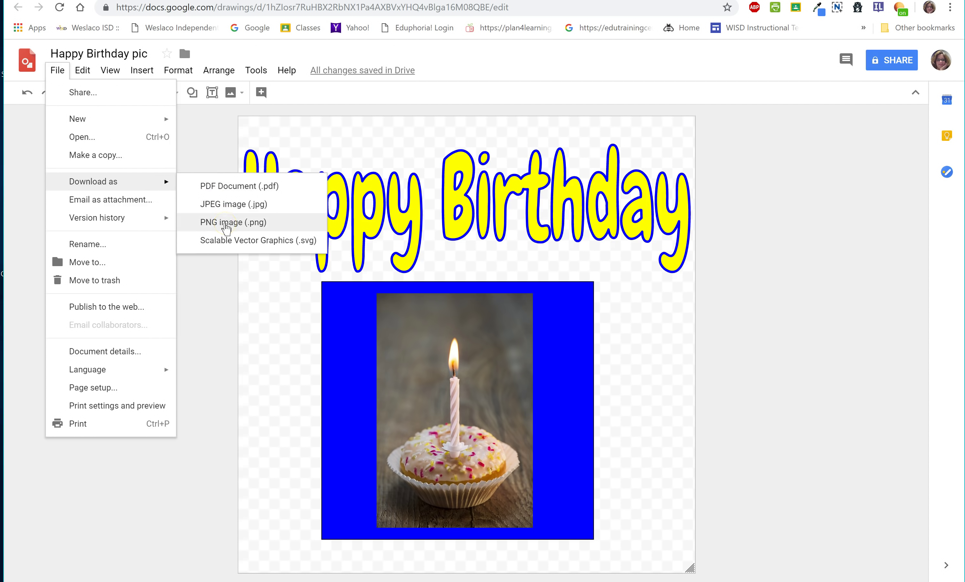